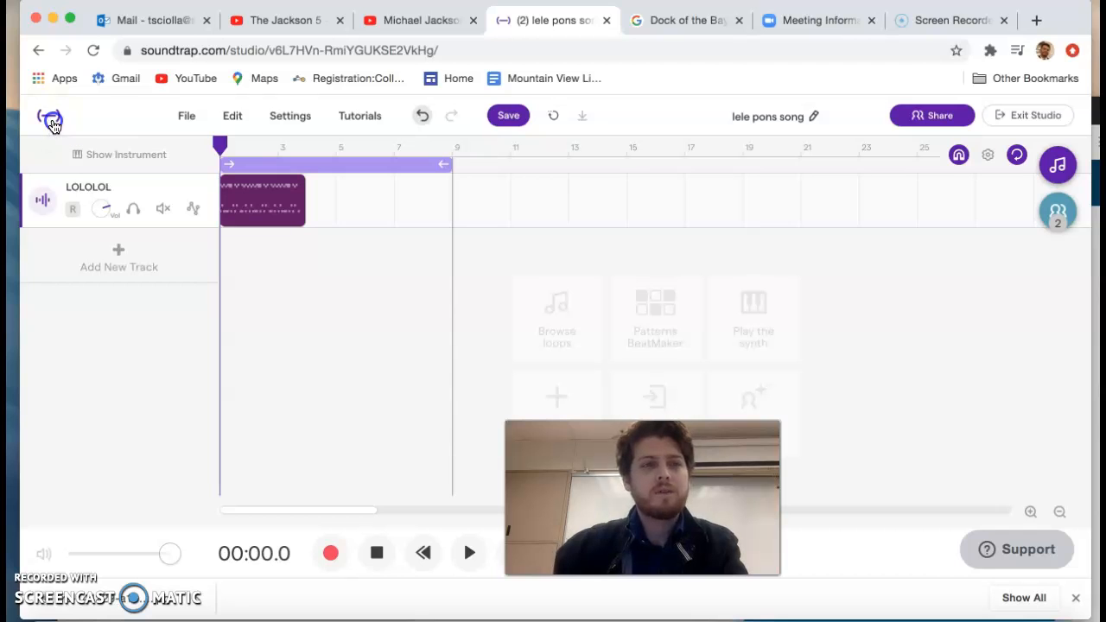
Step: Cancel the attempt to leave the studio and check the collaborators' chat for new messages
click(50, 123)
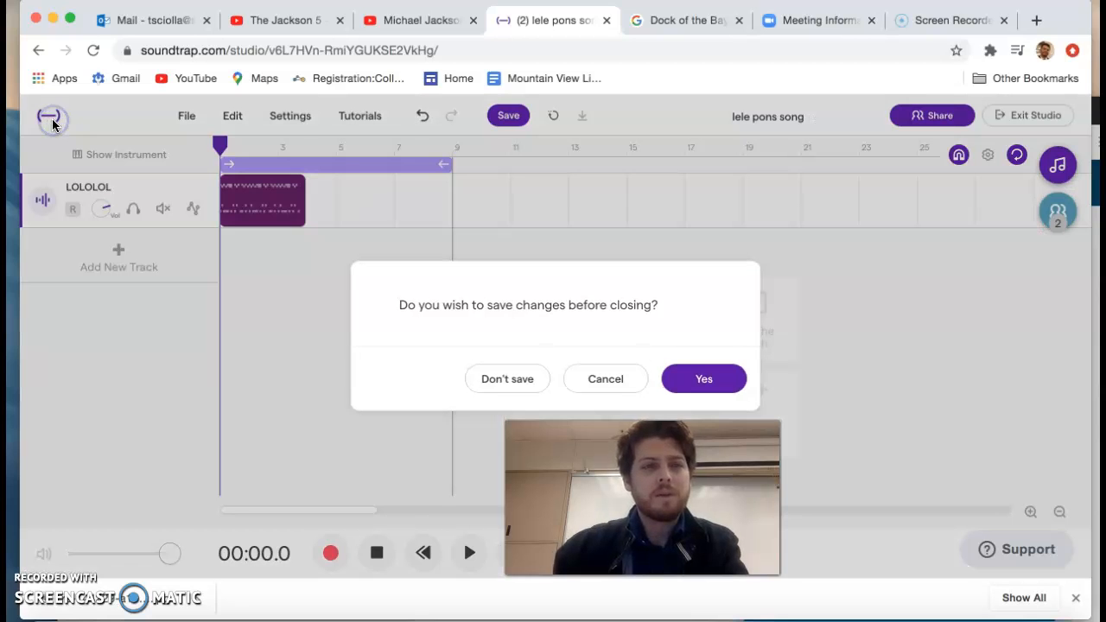
click(593, 380)
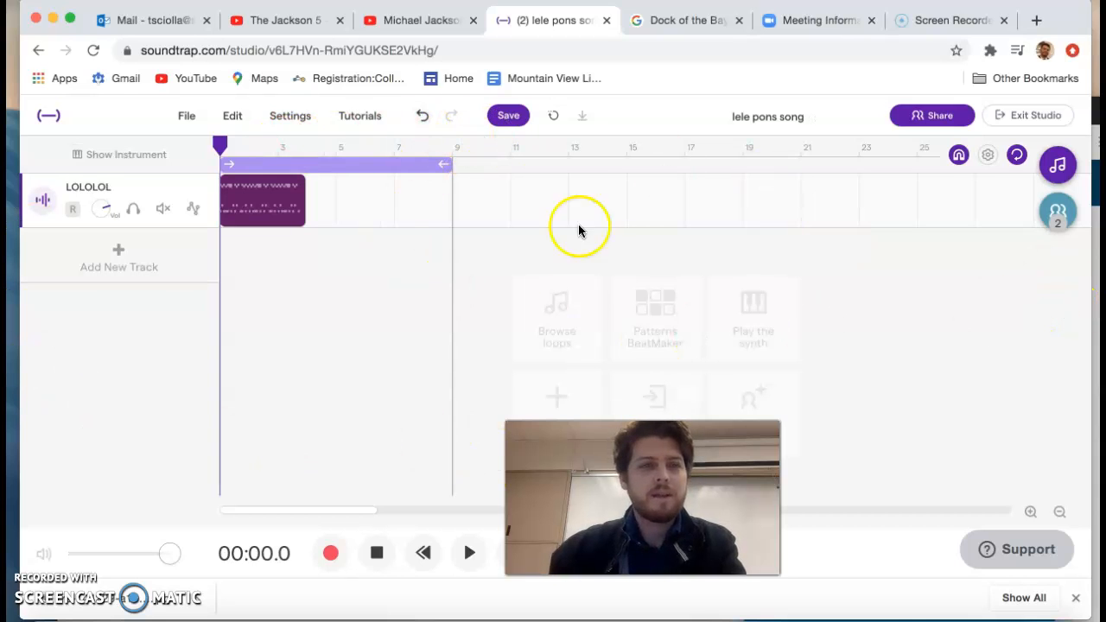
click(1057, 211)
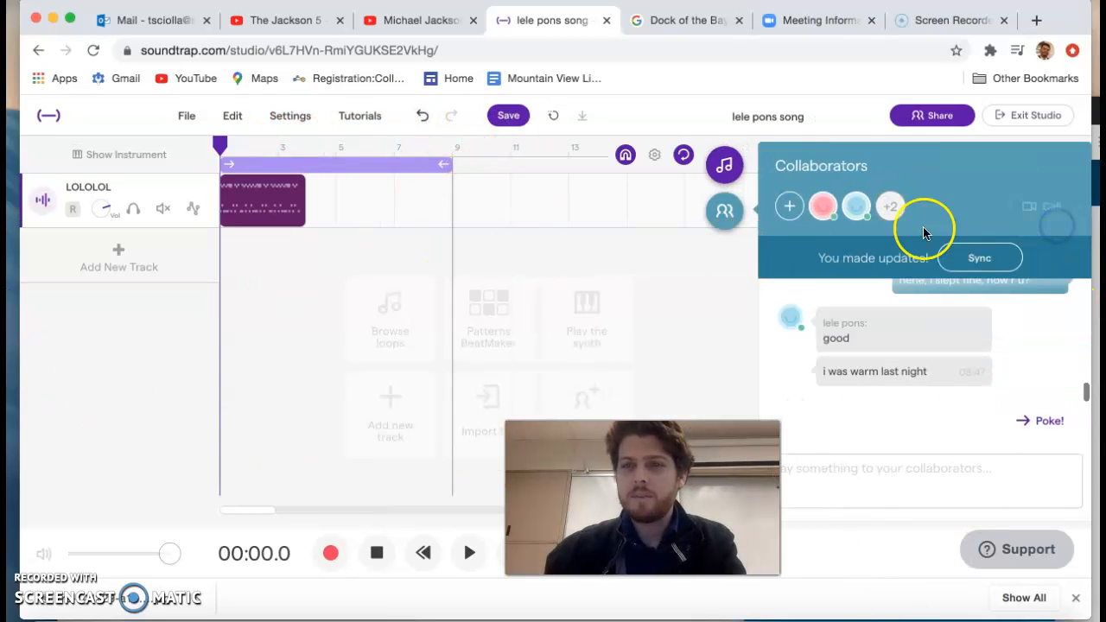
click(728, 212)
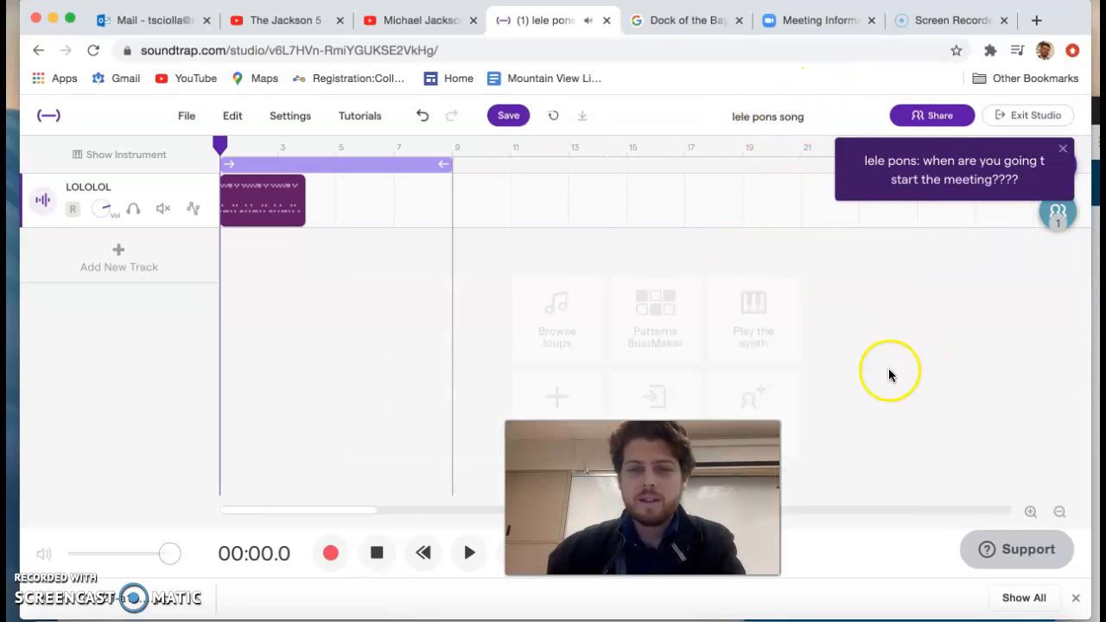
click(1056, 213)
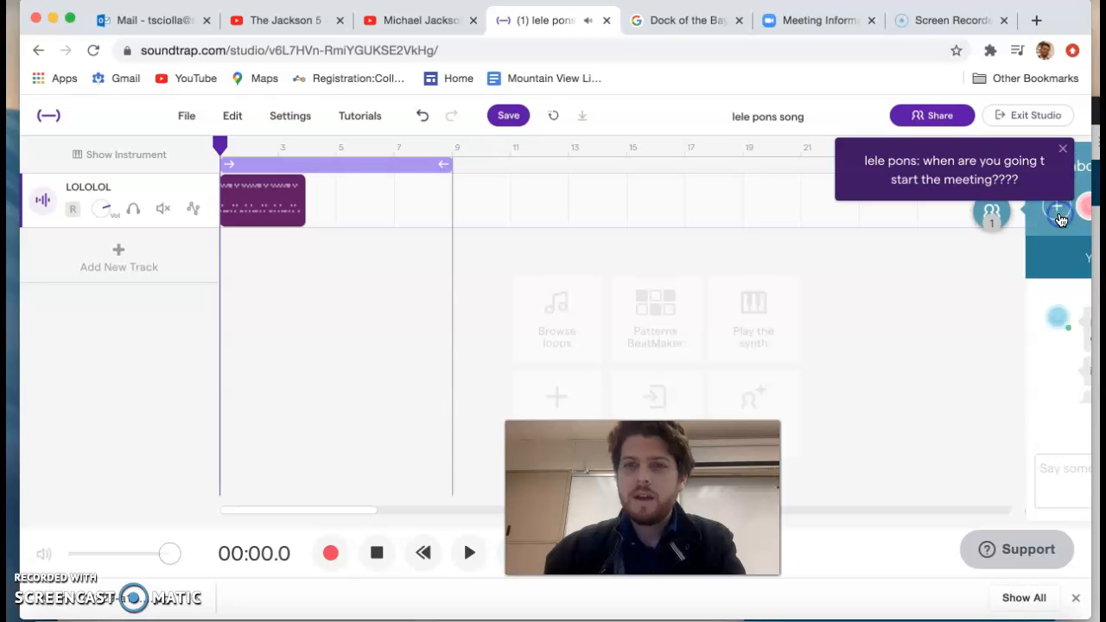
click(730, 211)
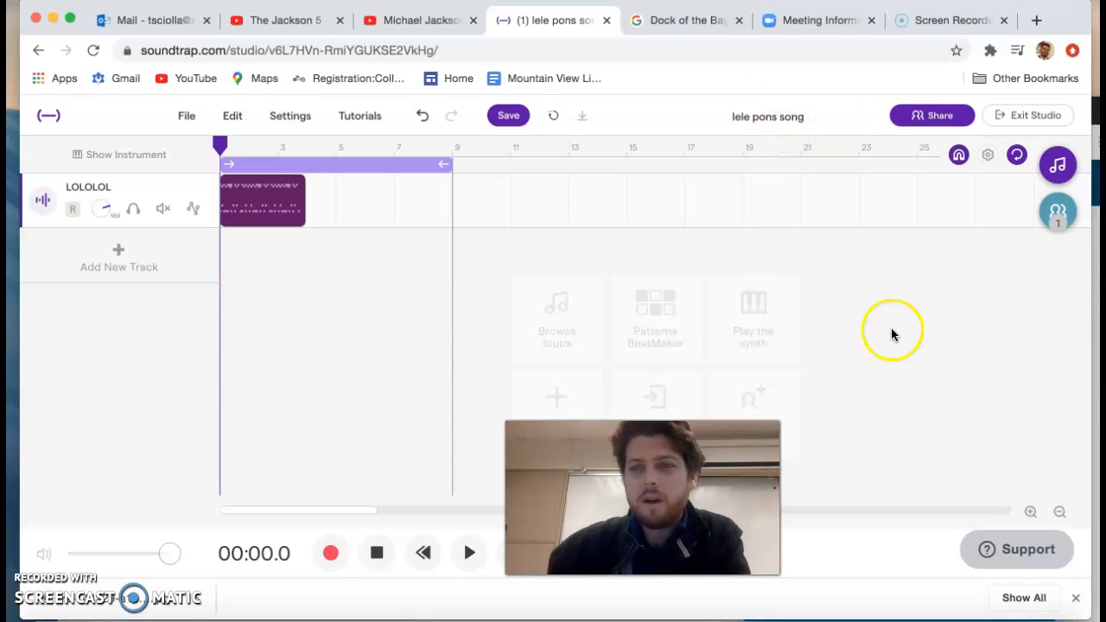
Step: Review the earlier messages in the collaborators' chat and try the video call option
click(1059, 216)
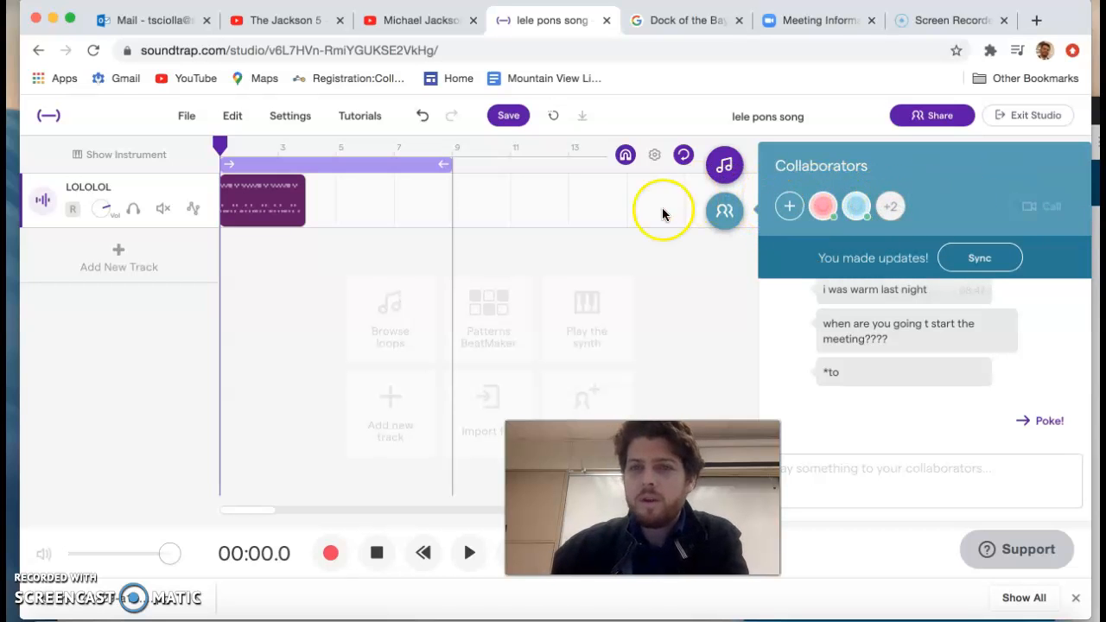
scroll(951, 386, up, 3)
scroll(962, 383, down, 3)
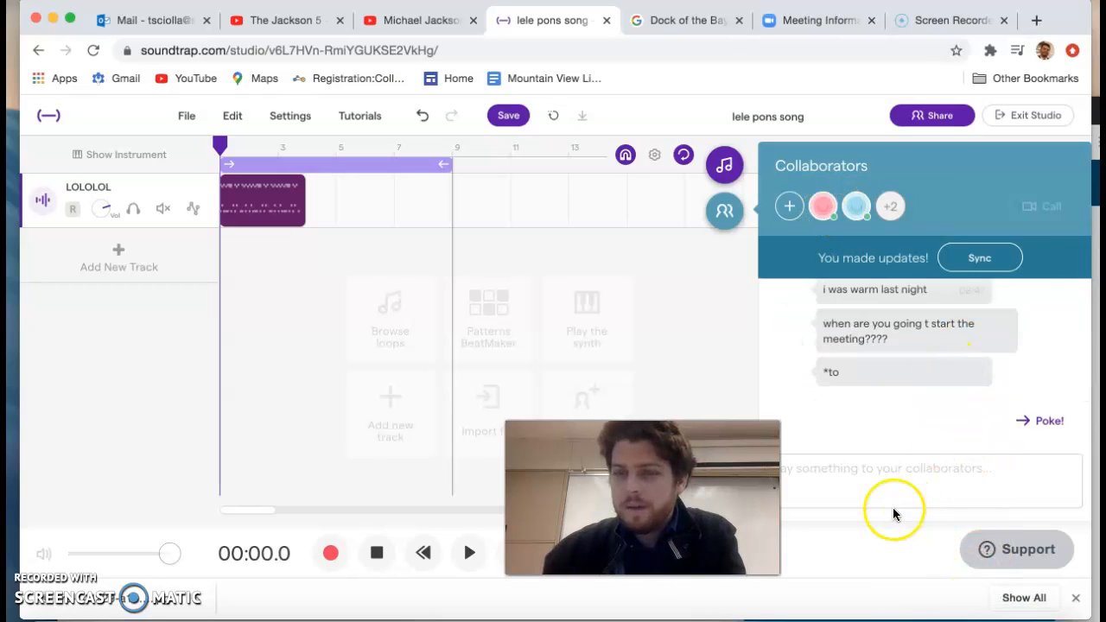
scroll(921, 395, up, 1)
scroll(945, 354, up, 2)
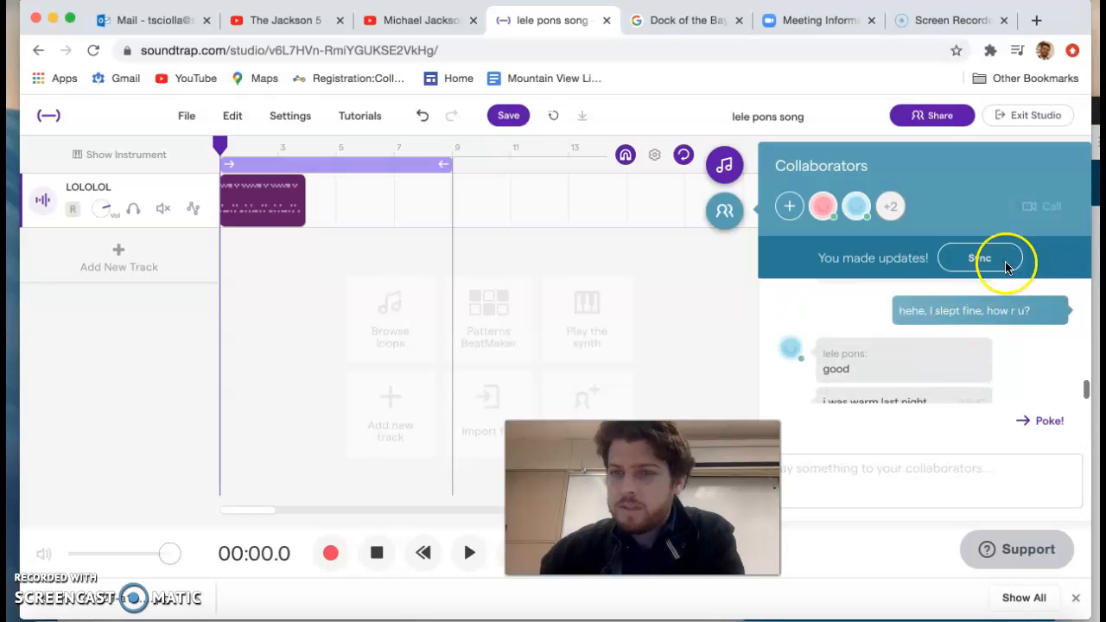
click(1040, 211)
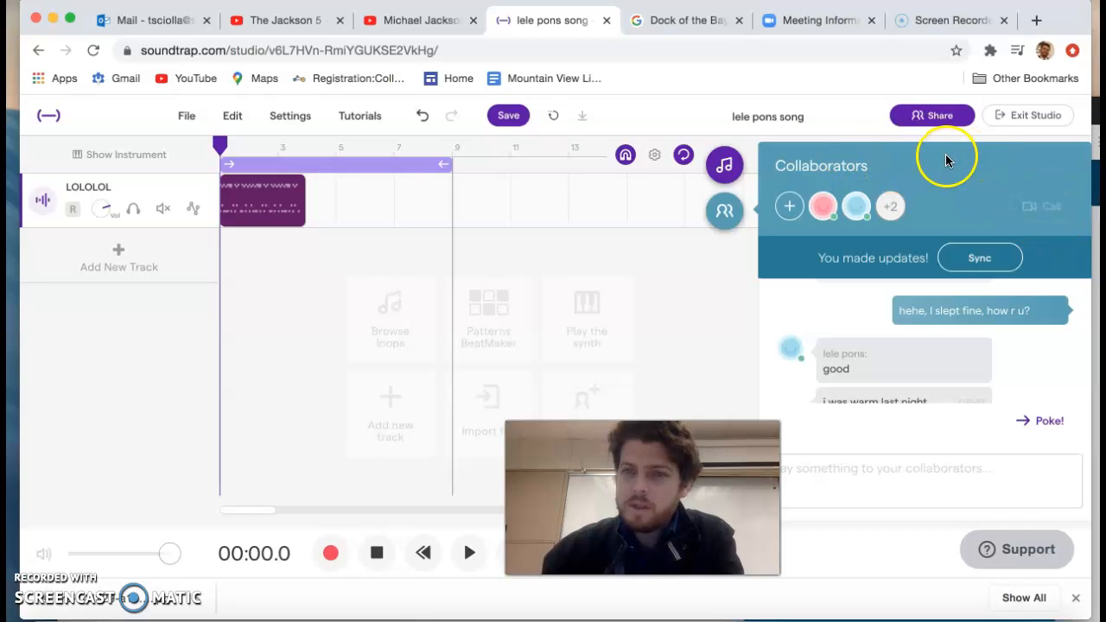
click(730, 211)
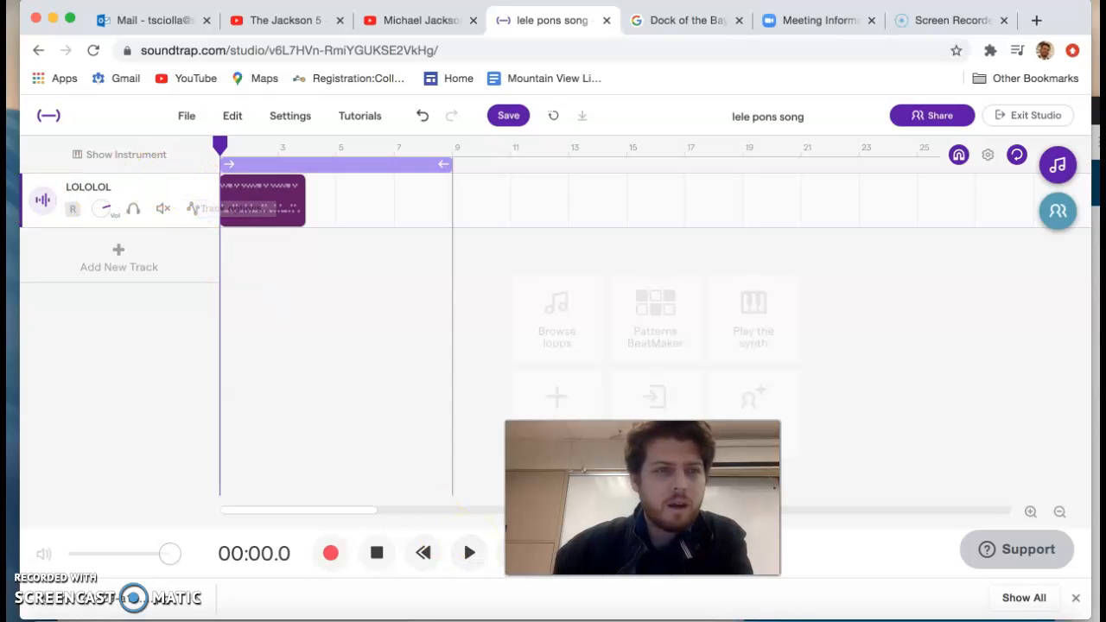
Step: Audition the LOLOLOL region on its own and looped to about bar 25, reducing it back to a single pass
click(469, 553)
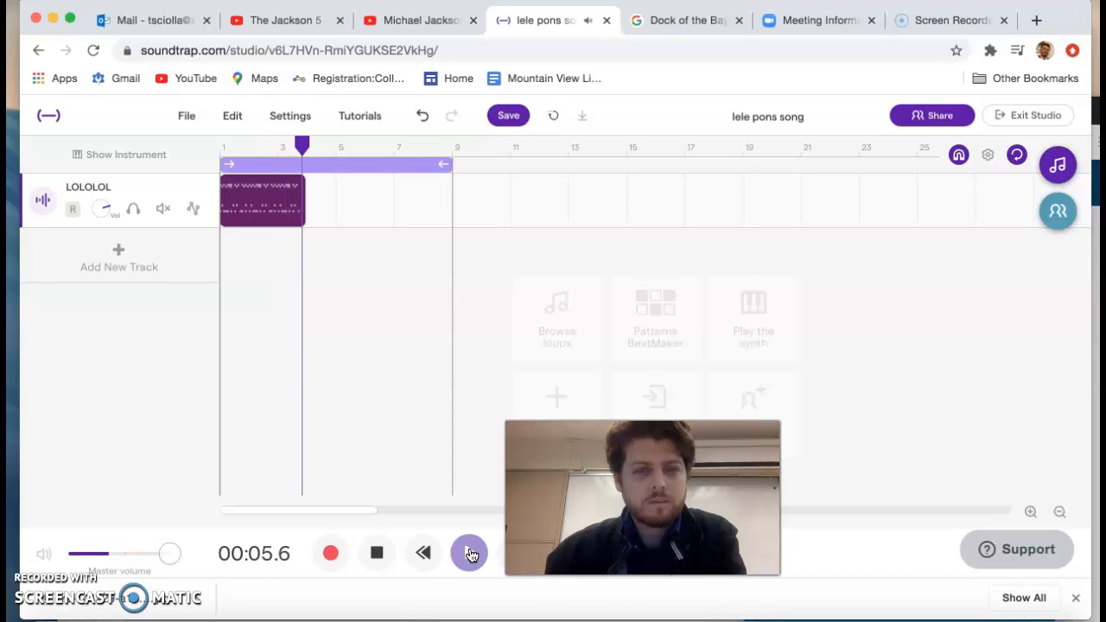
click(380, 553)
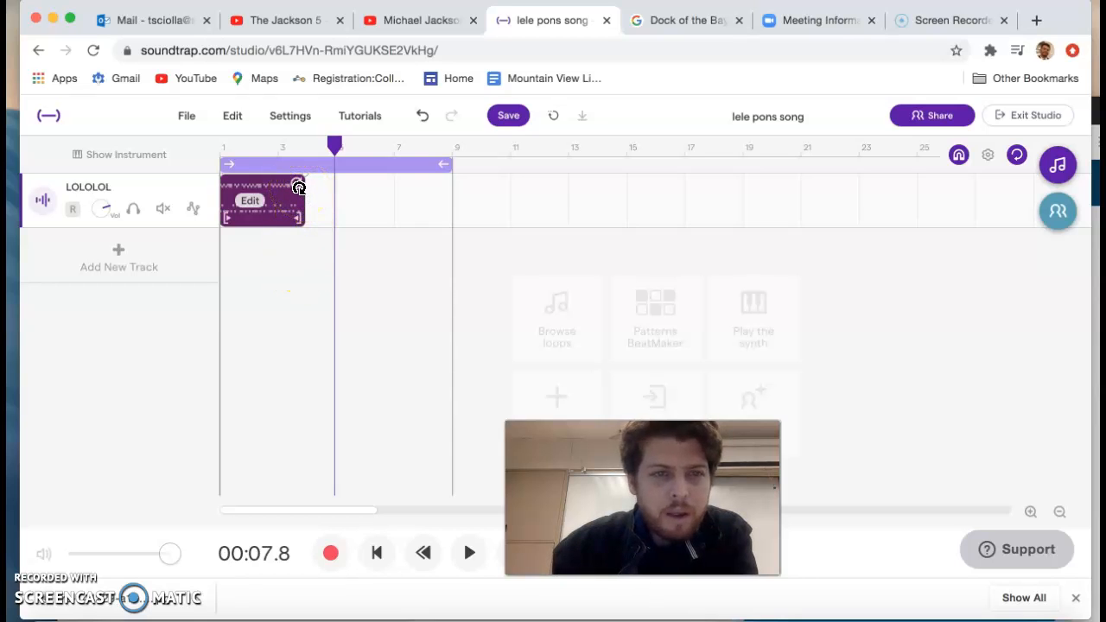
drag(298, 187, 892, 208)
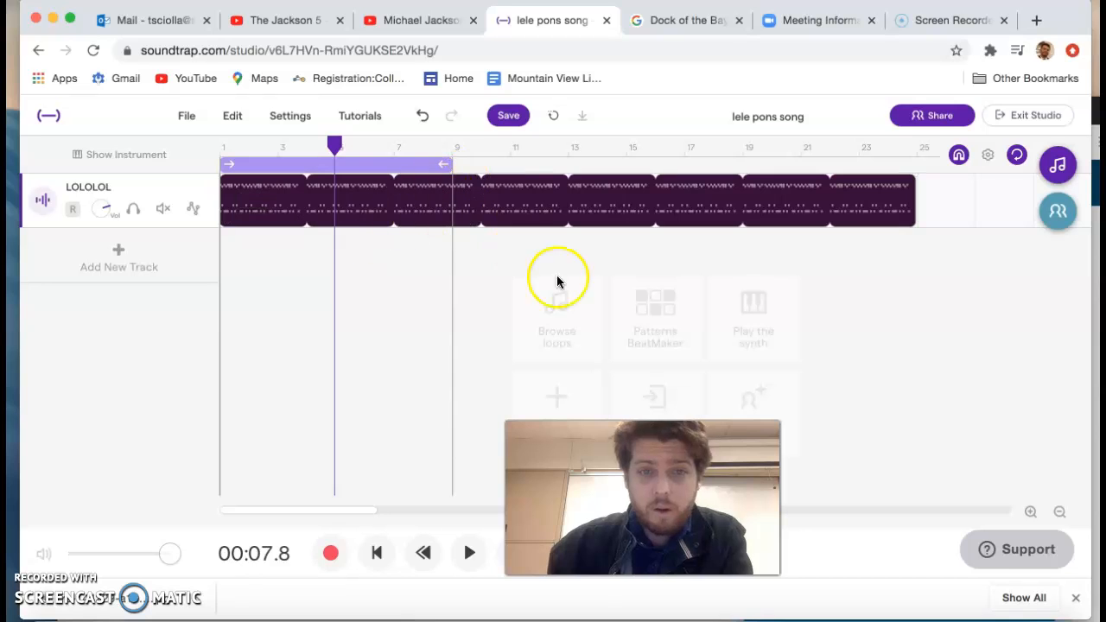
click(377, 553)
click(467, 553)
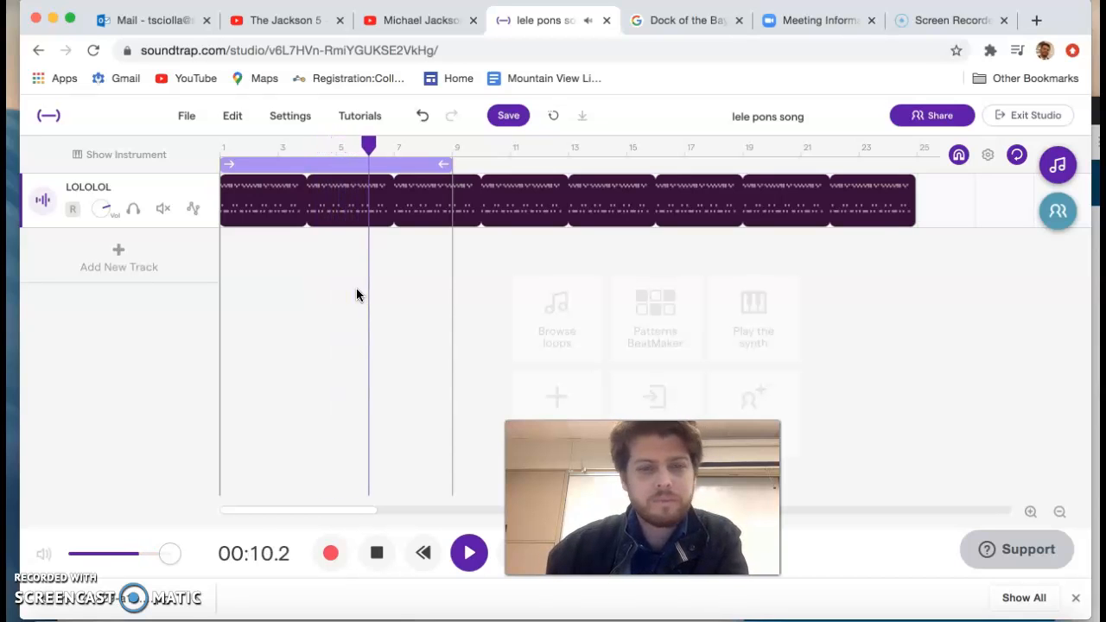
click(376, 572)
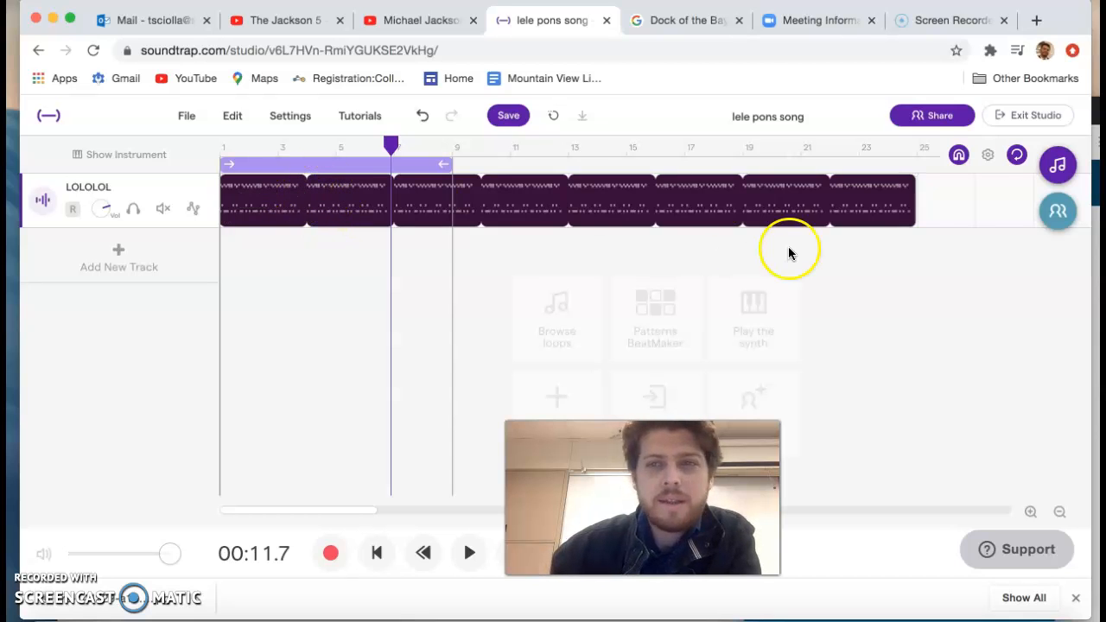
drag(912, 186, 299, 212)
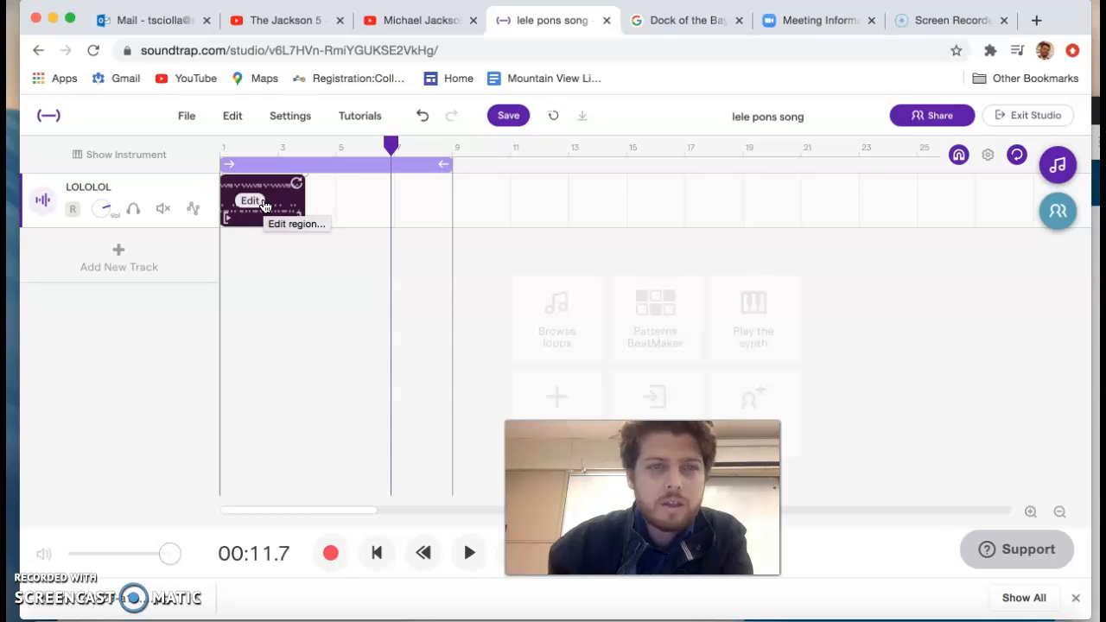
Step: Trim the end of the LOLOLOL region by about a quarter bar to remove the silence after its last notes
scroll(264, 205, up, 10)
scroll(264, 206, up, 5)
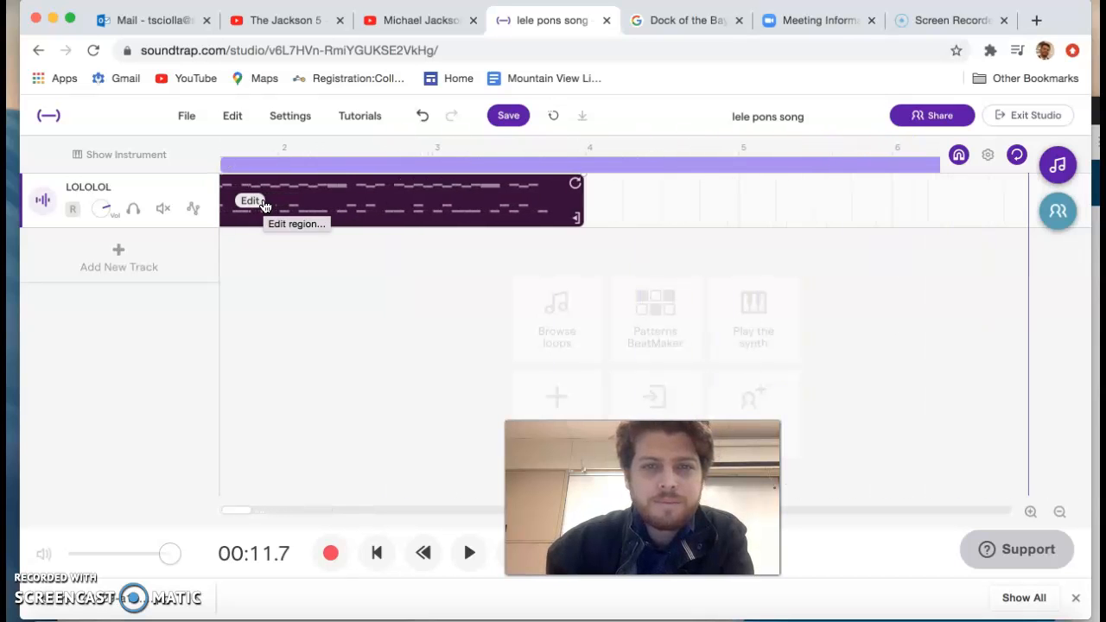
click(585, 201)
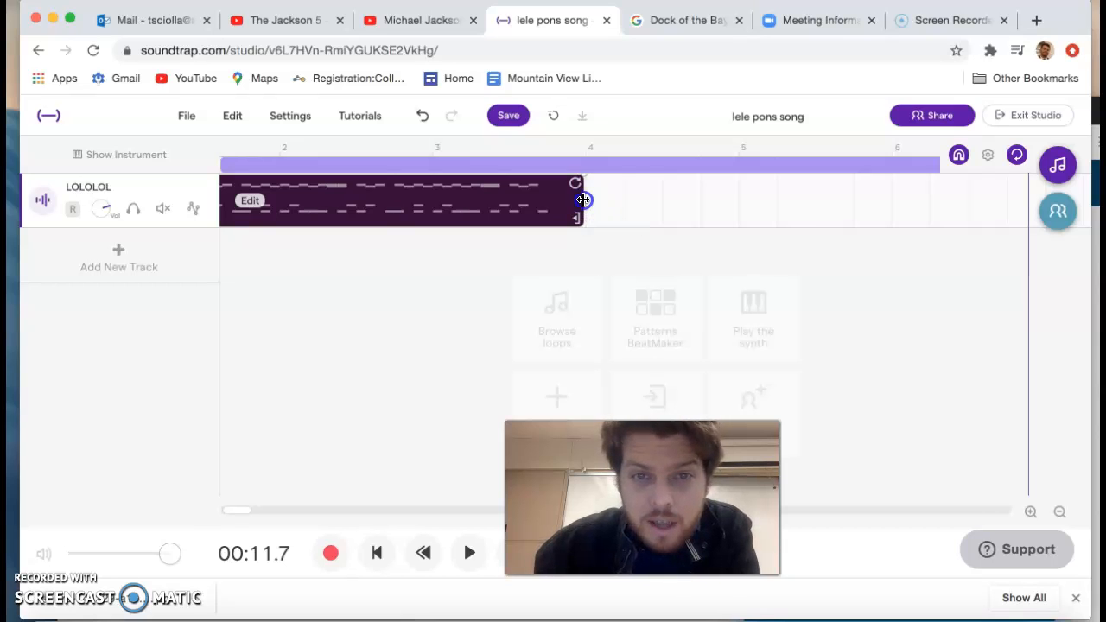
drag(578, 199, 553, 205)
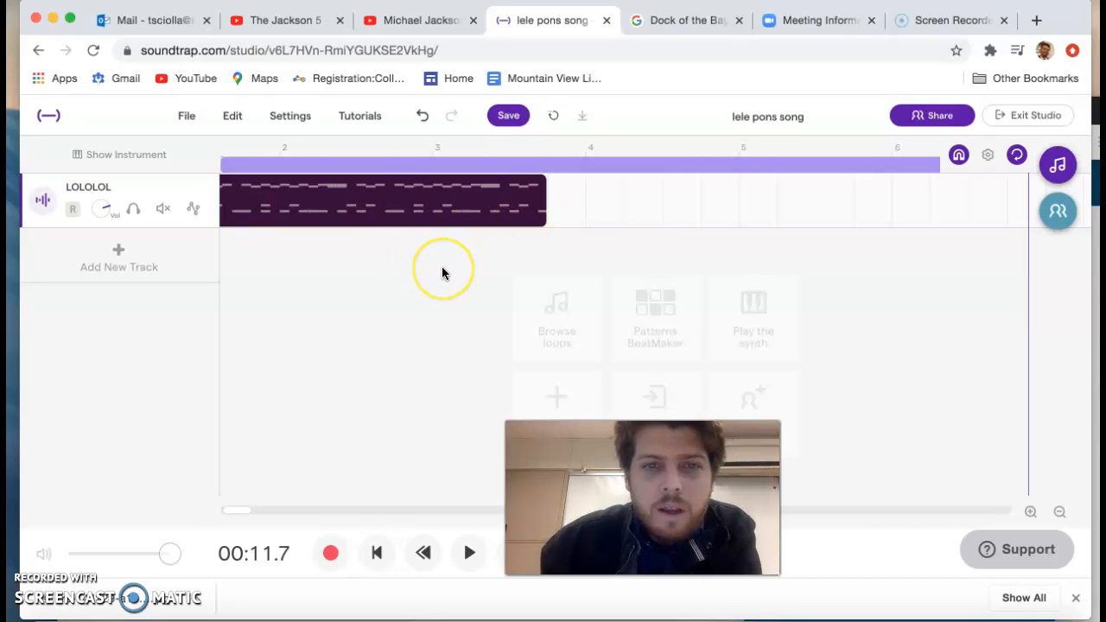
Step: Loop the trimmed LOLOLOL region until about bar 17 and play the result from the start
scroll(442, 267, down, 5)
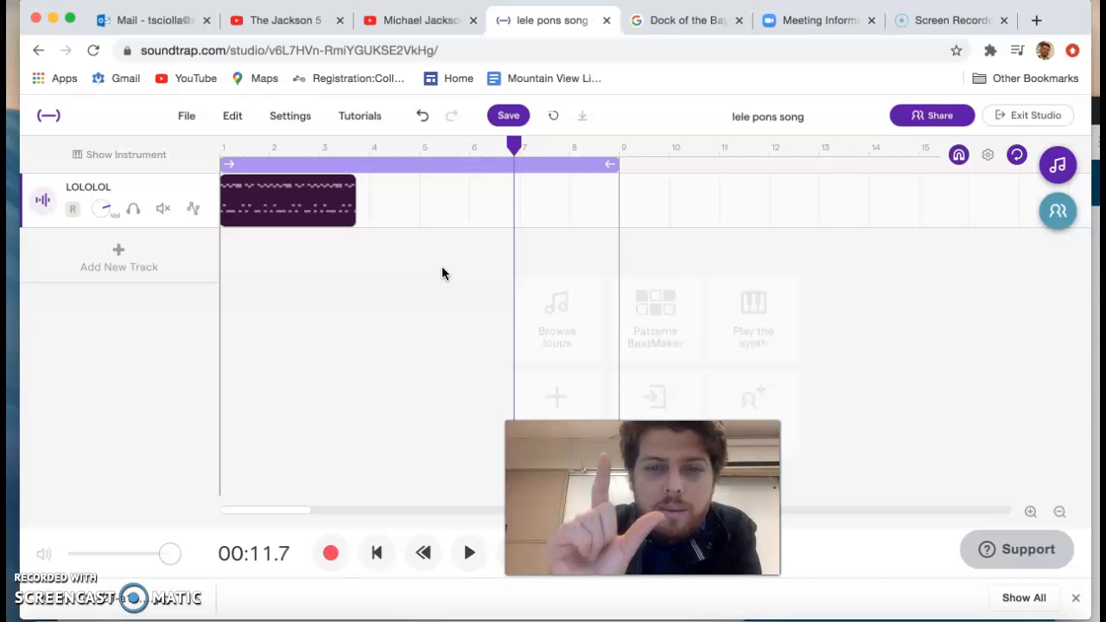
scroll(441, 272, down, 2)
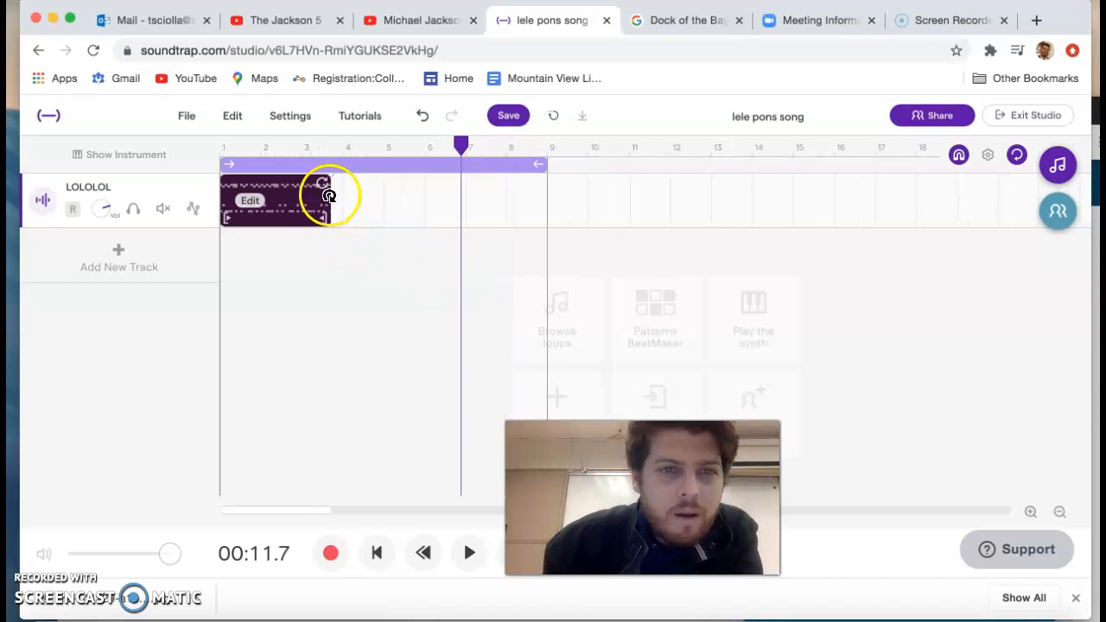
drag(353, 192, 867, 203)
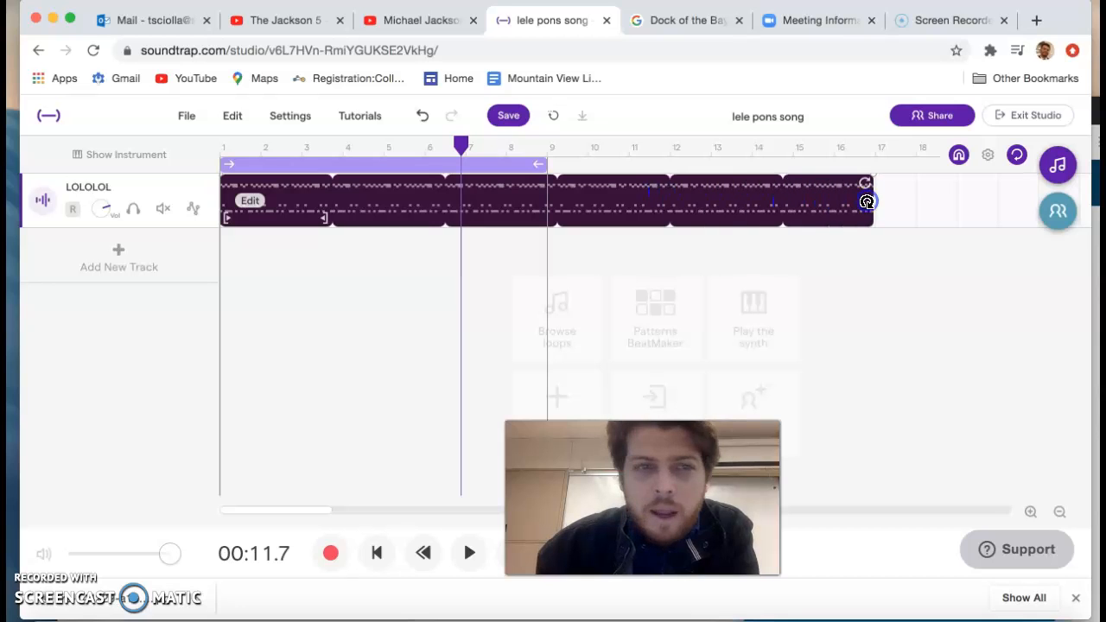
click(374, 553)
click(463, 551)
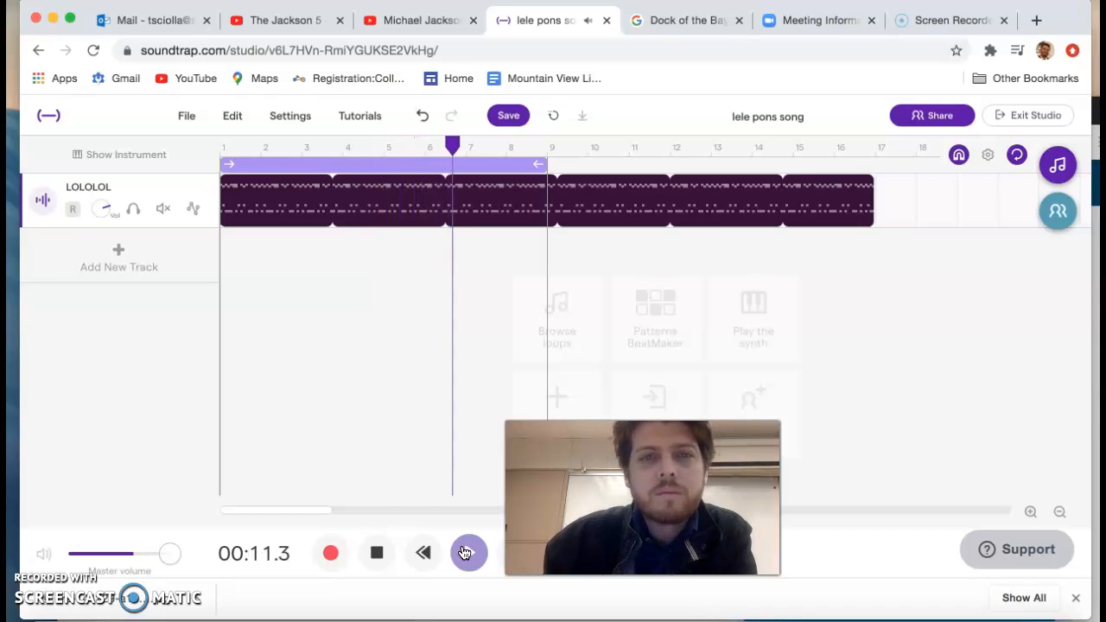
click(374, 564)
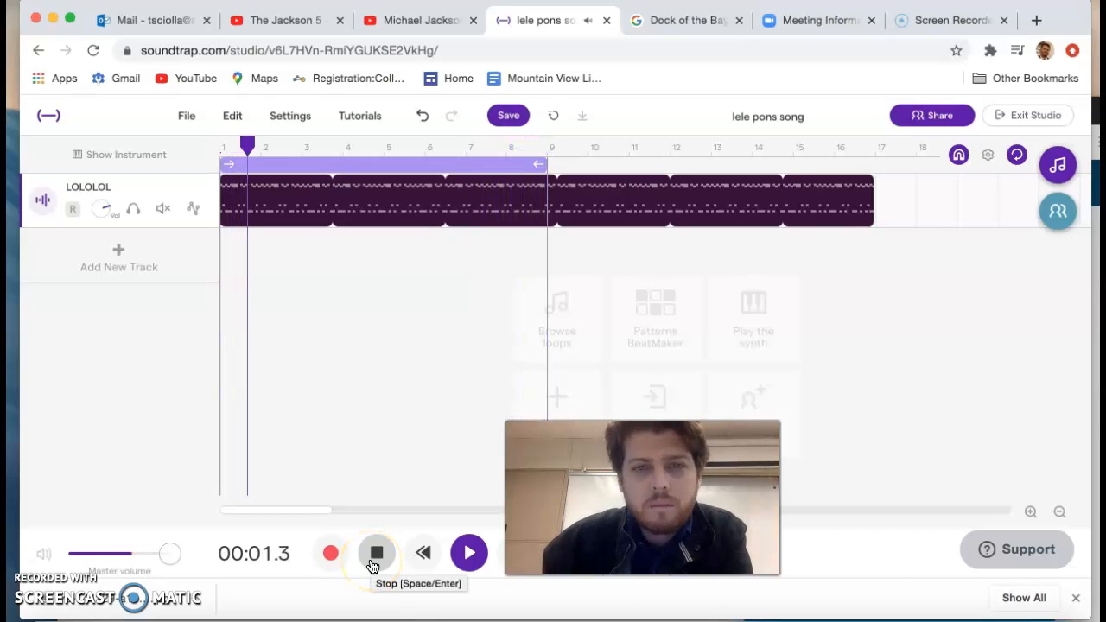
click(378, 560)
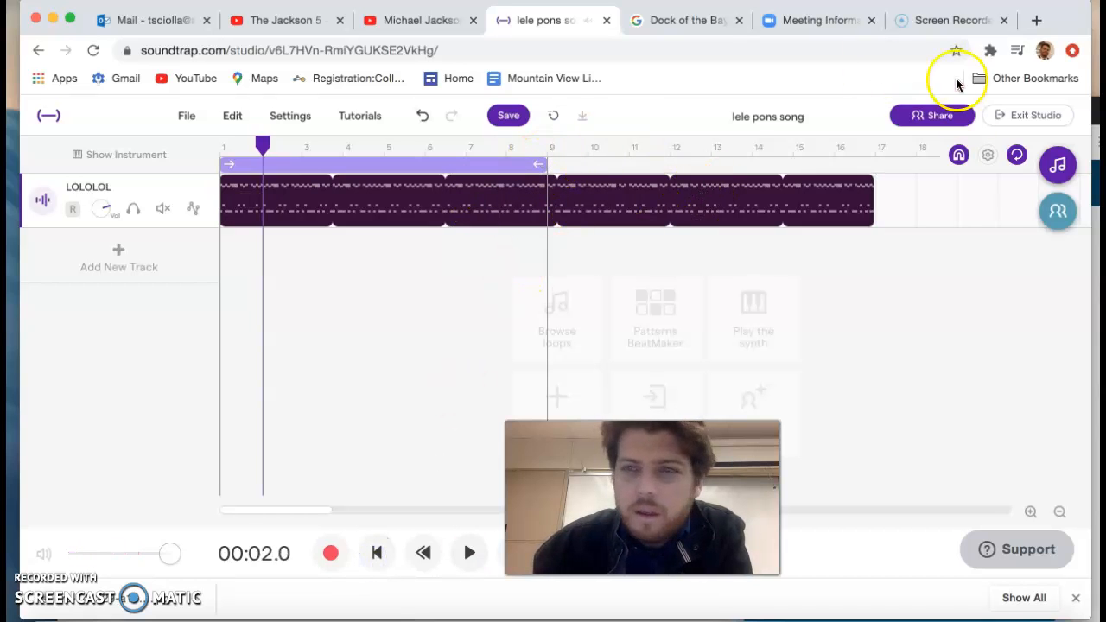
Step: Turn off cycle playback and return the playhead to the start of the song
click(1015, 156)
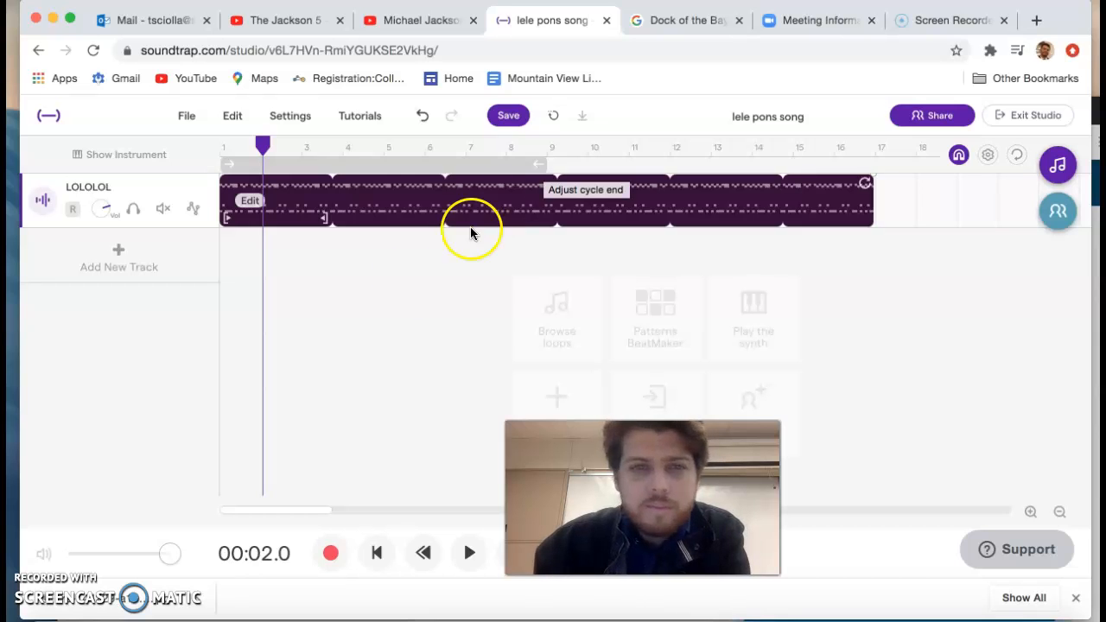
drag(263, 141, 223, 146)
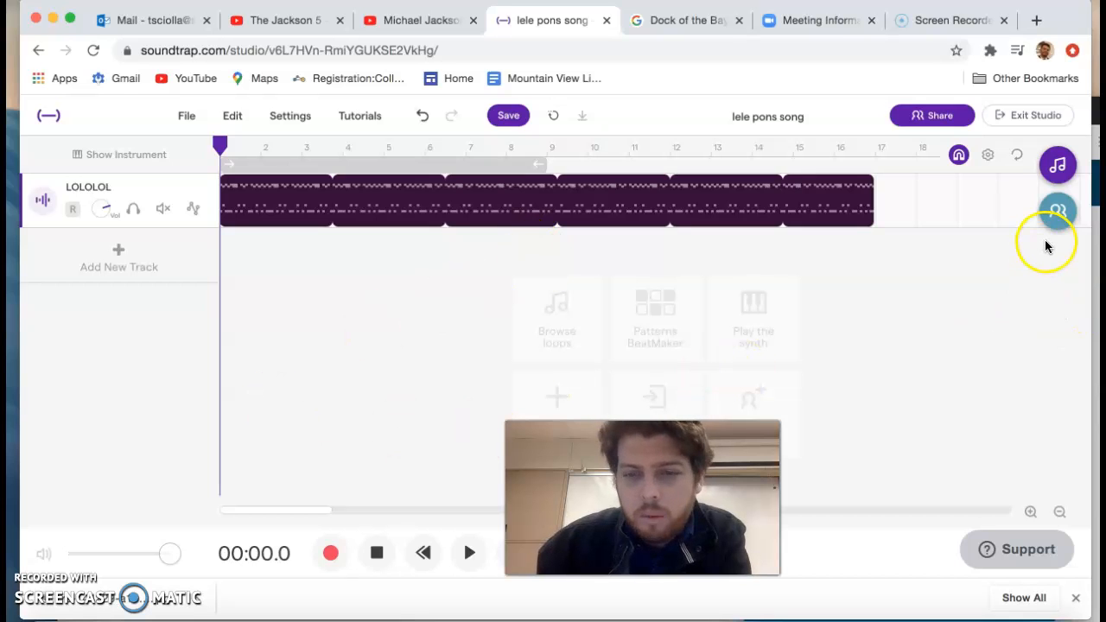
click(1058, 213)
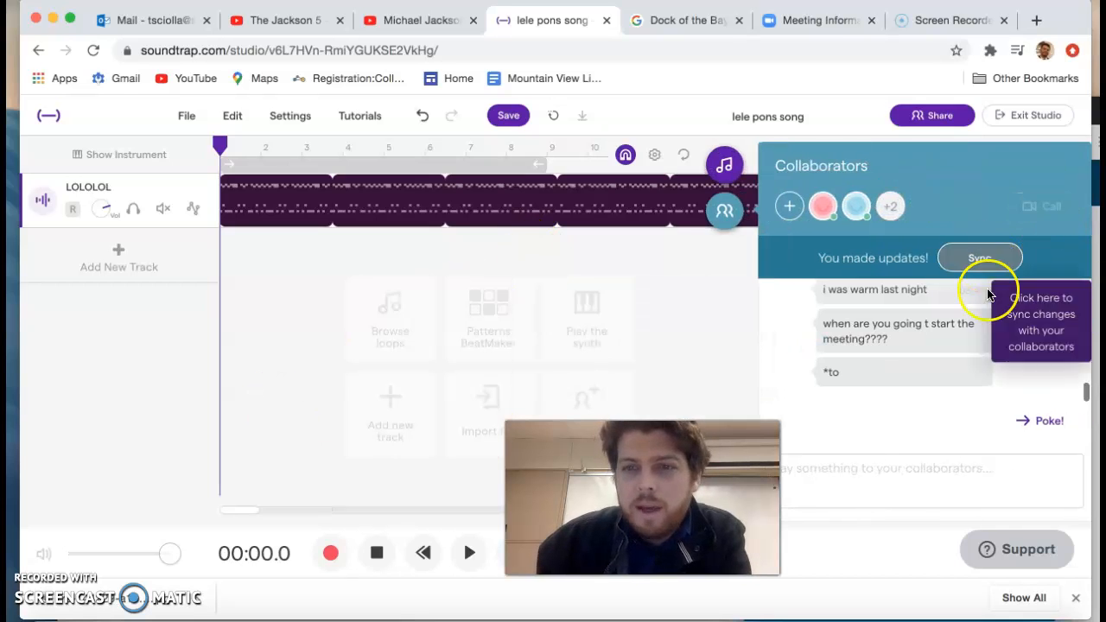
click(726, 212)
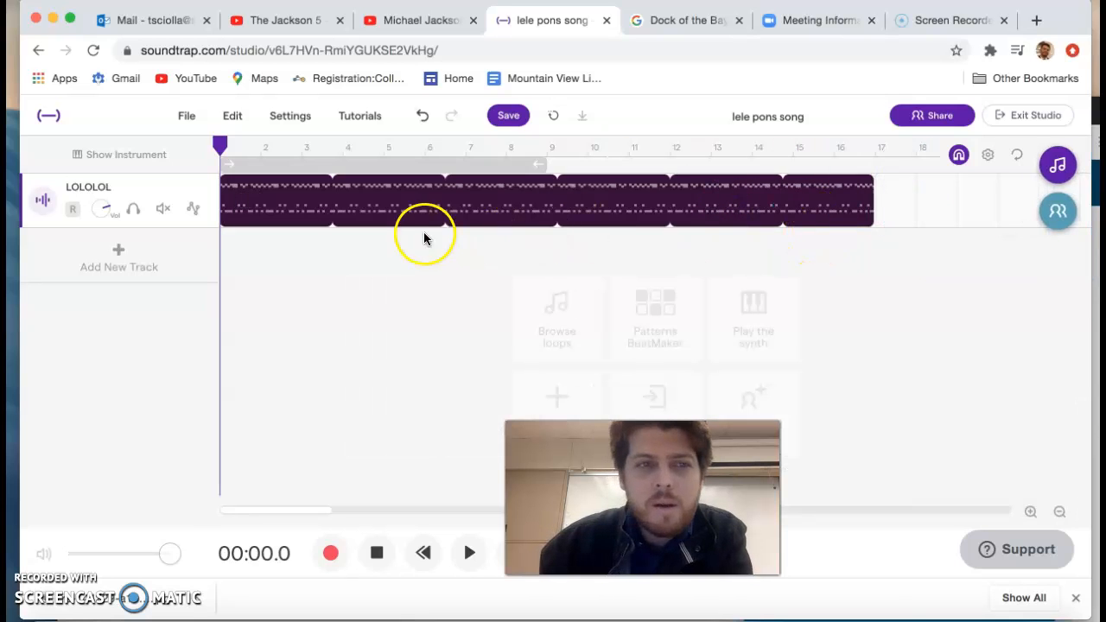
Step: Add a new synthesizer track with the Flutter Wave lead and return the playhead to the start of the song
click(266, 298)
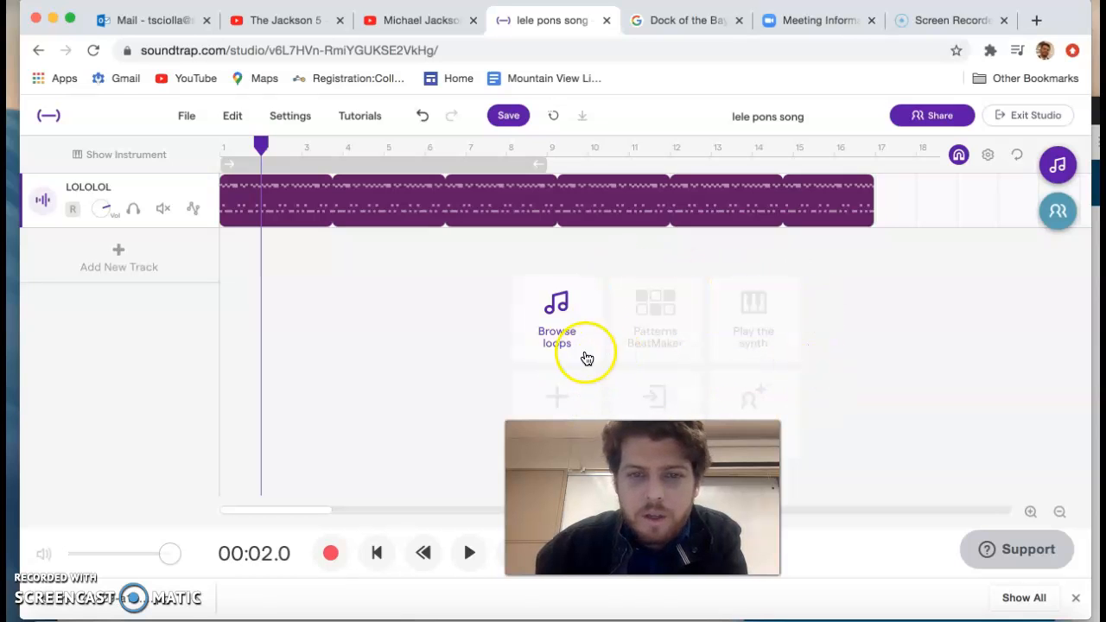
click(562, 395)
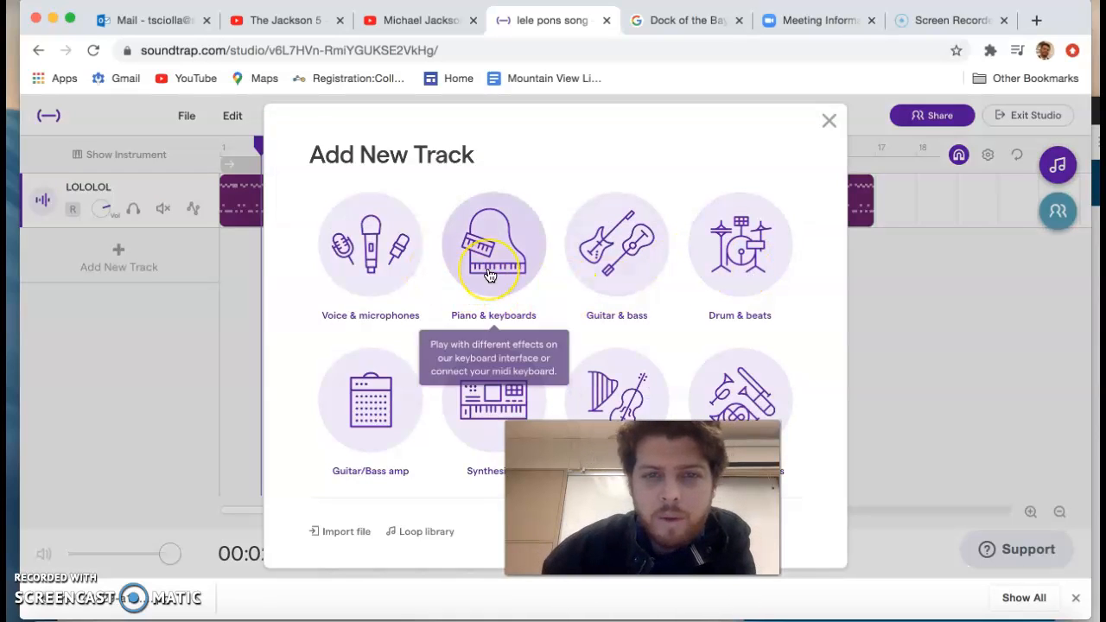
click(510, 396)
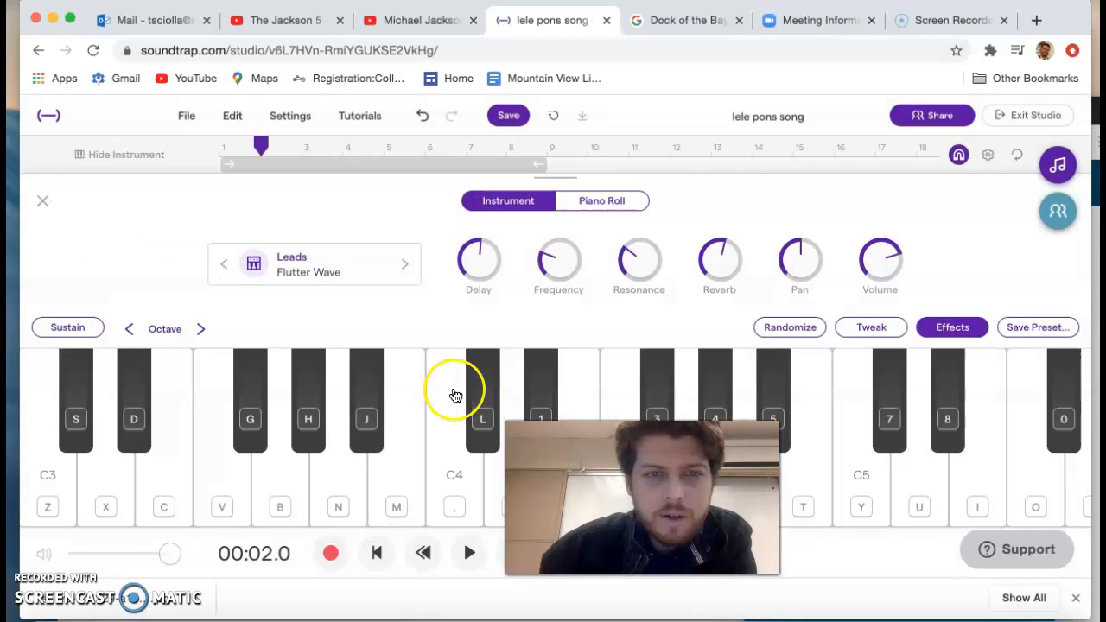
click(43, 205)
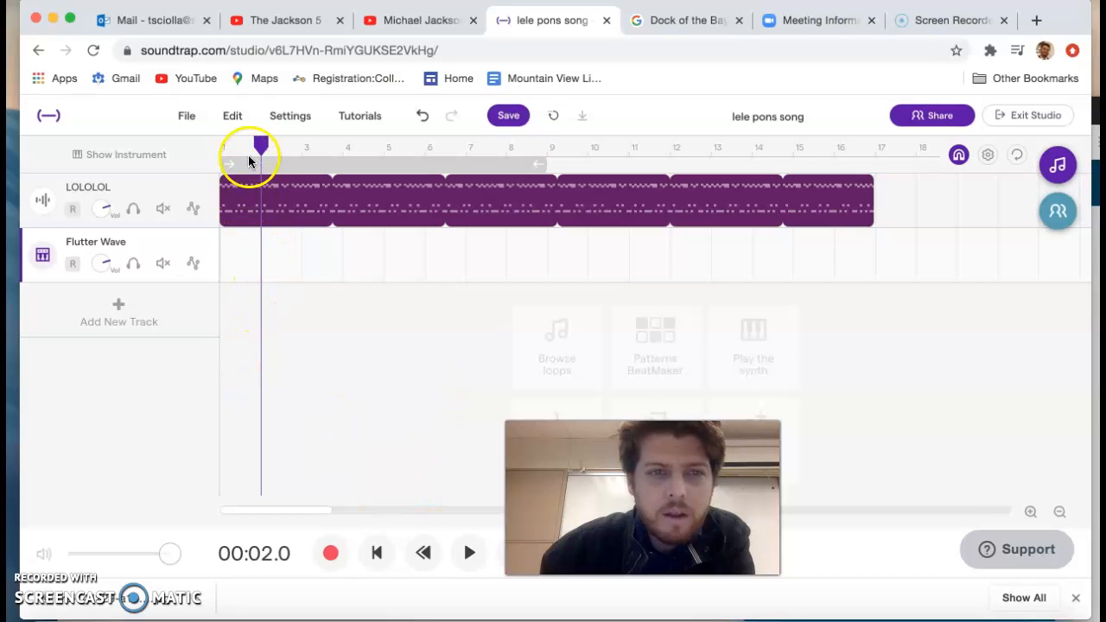
drag(262, 146, 222, 144)
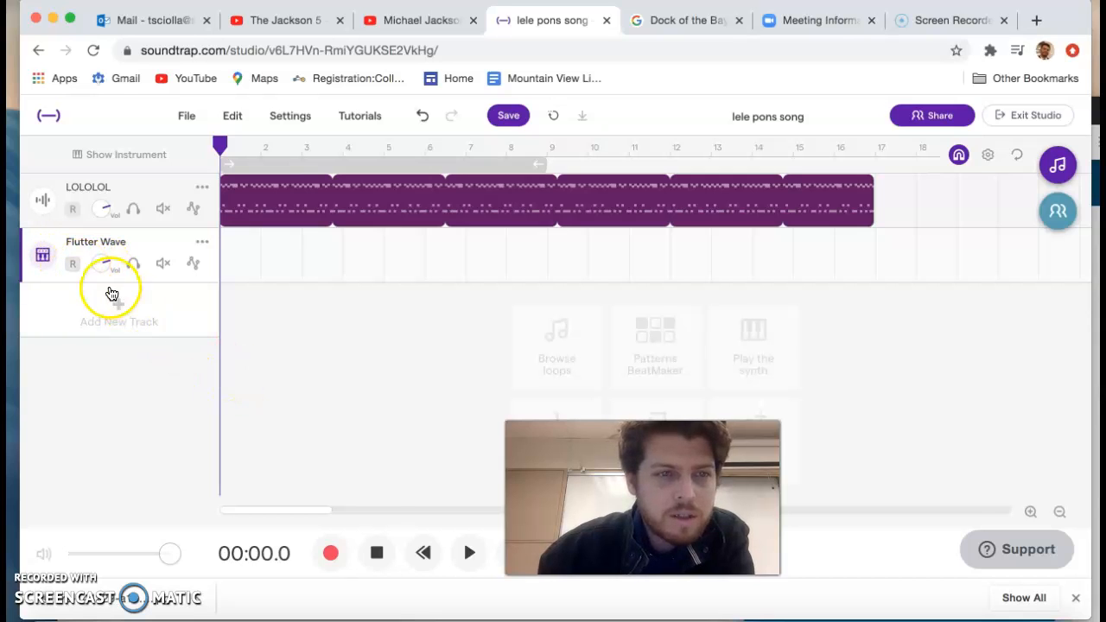
Step: Open the Flutter Wave instrument, play the song to rehearse over the loop, then return the playhead to the start
click(41, 256)
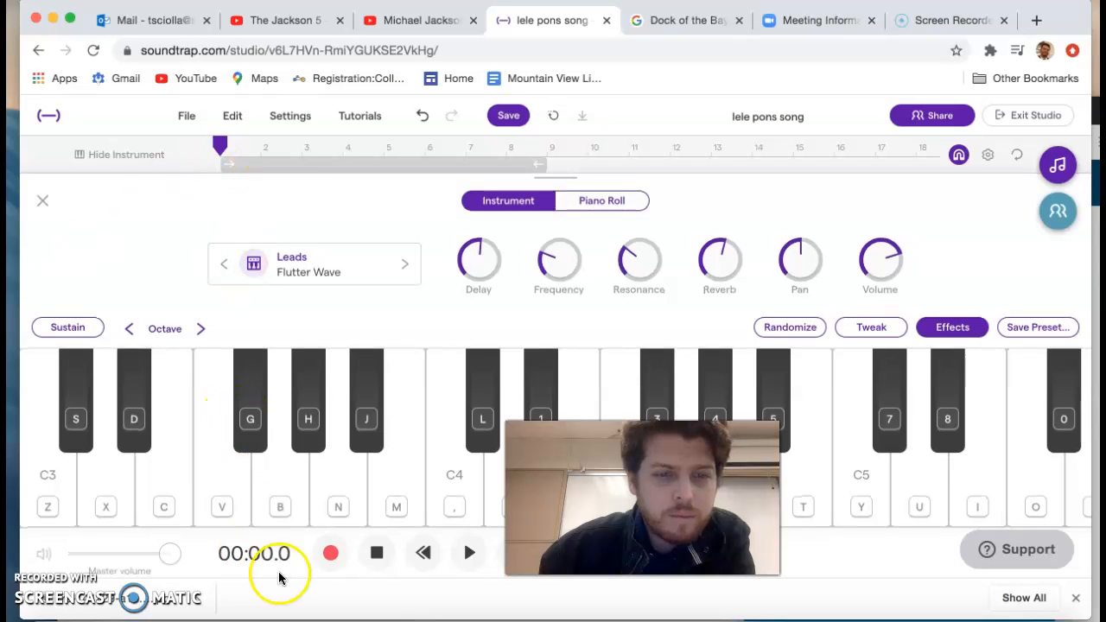
click(470, 554)
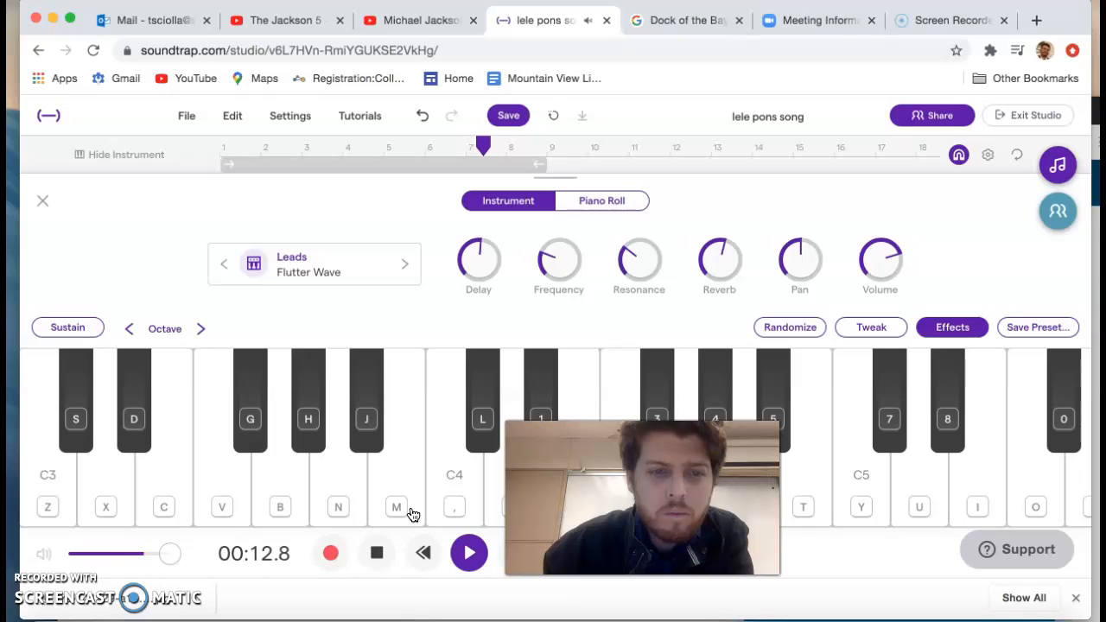
click(383, 550)
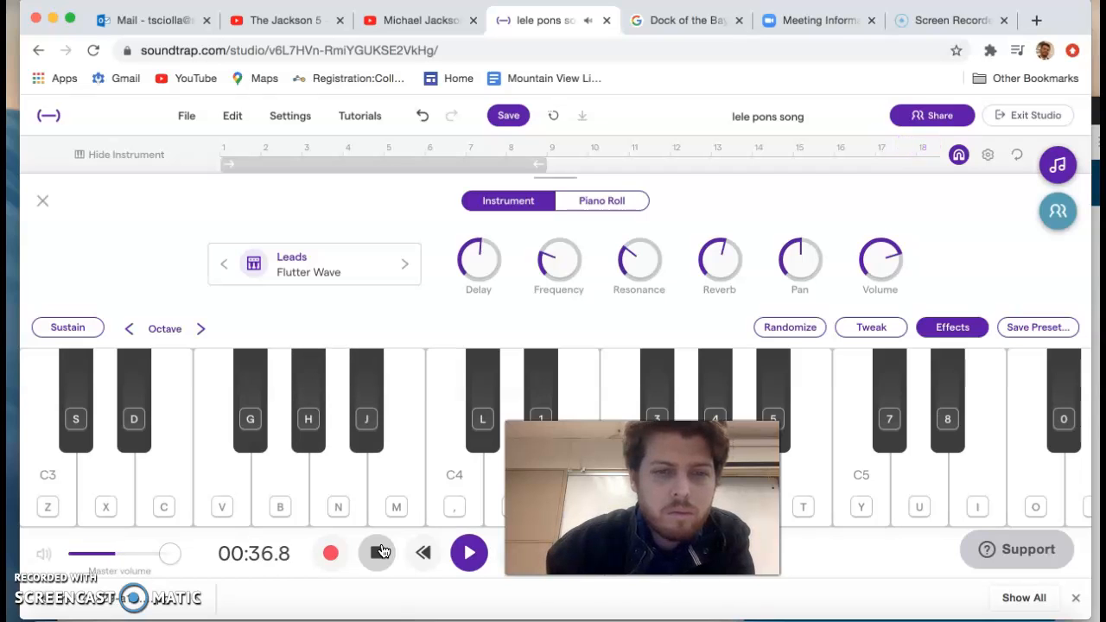
click(328, 506)
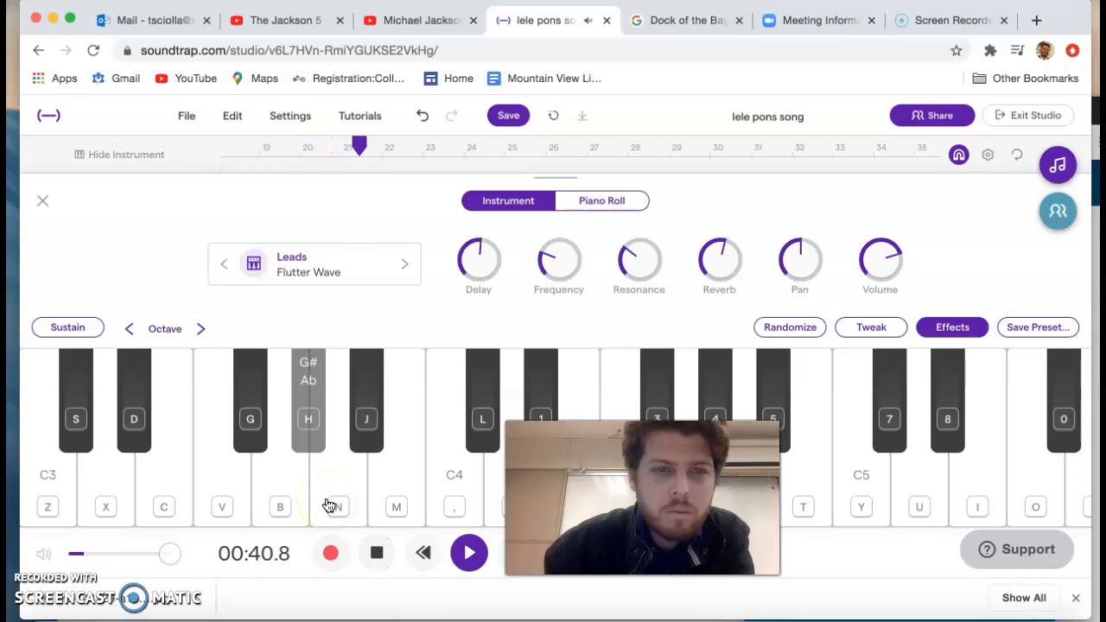
click(377, 553)
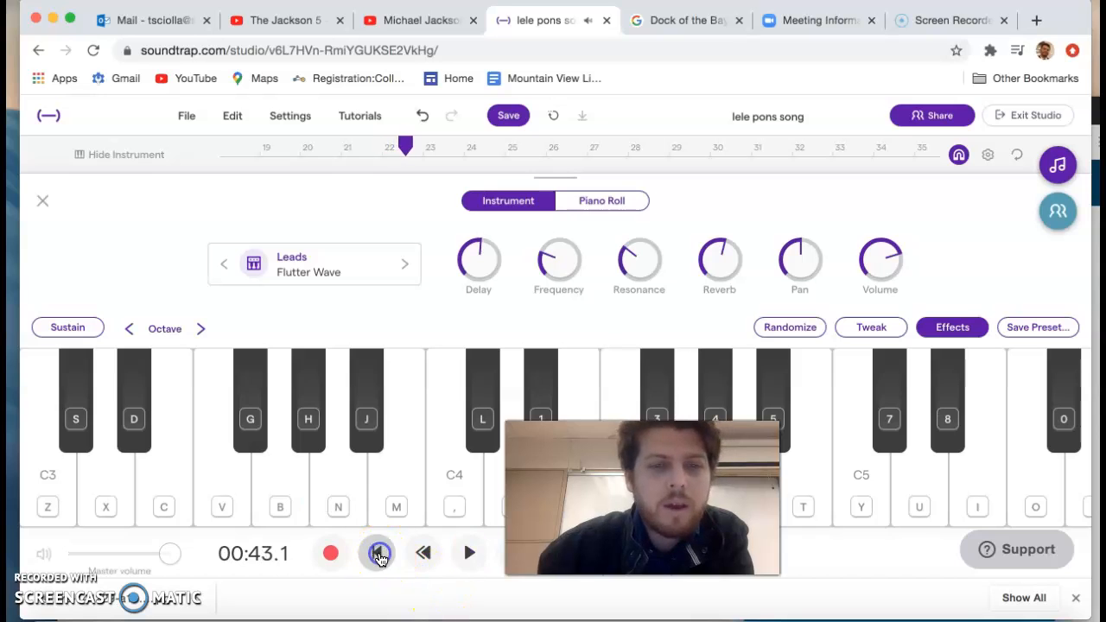
click(39, 202)
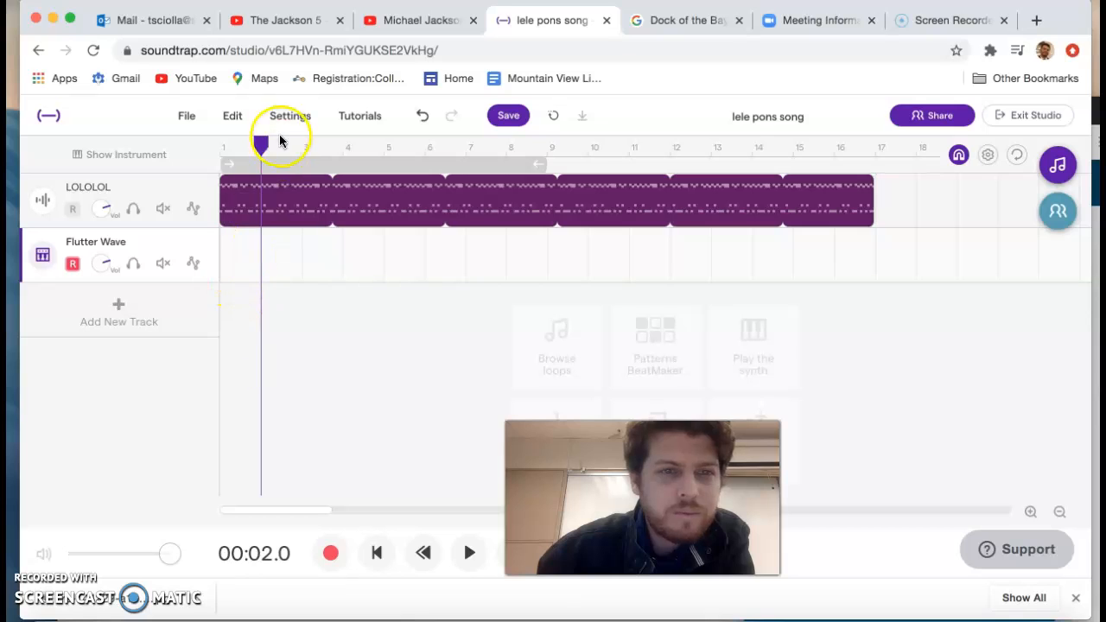
drag(262, 146, 219, 145)
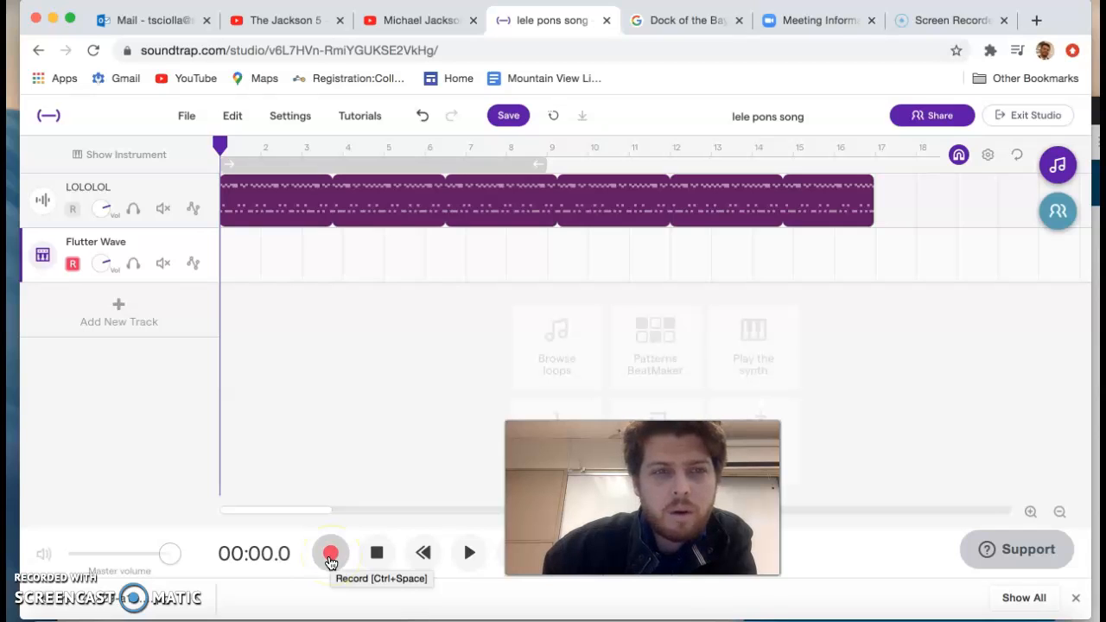
Step: Record a freehand Flutter Wave melody around G3 to C4 from the start of the song to about bar 15
click(43, 258)
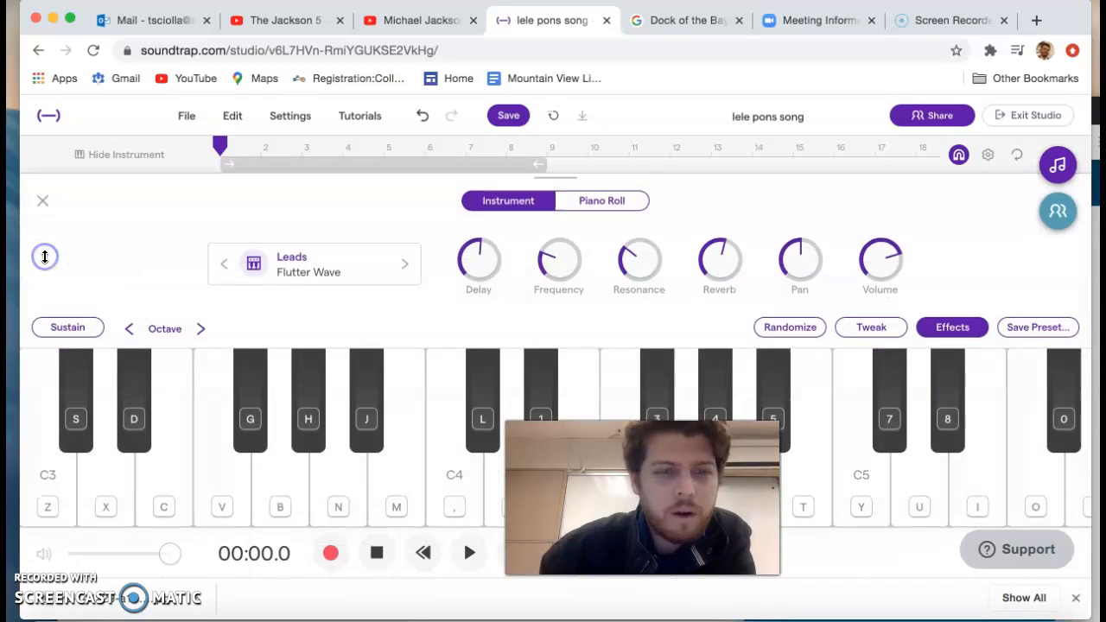
click(337, 559)
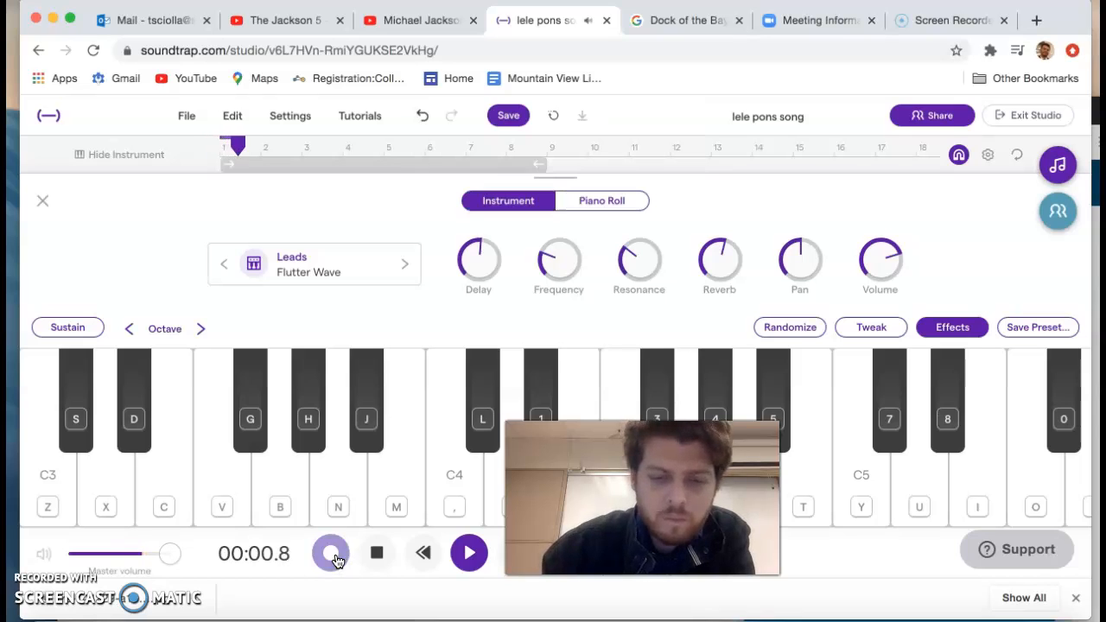
key(b)
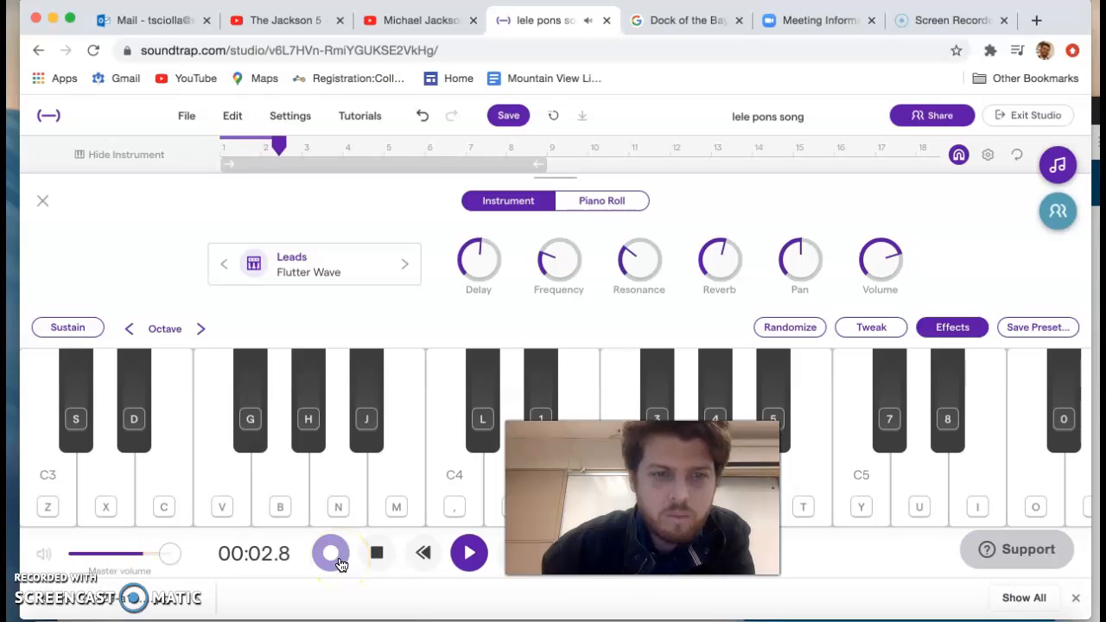
key(j)
key(j)
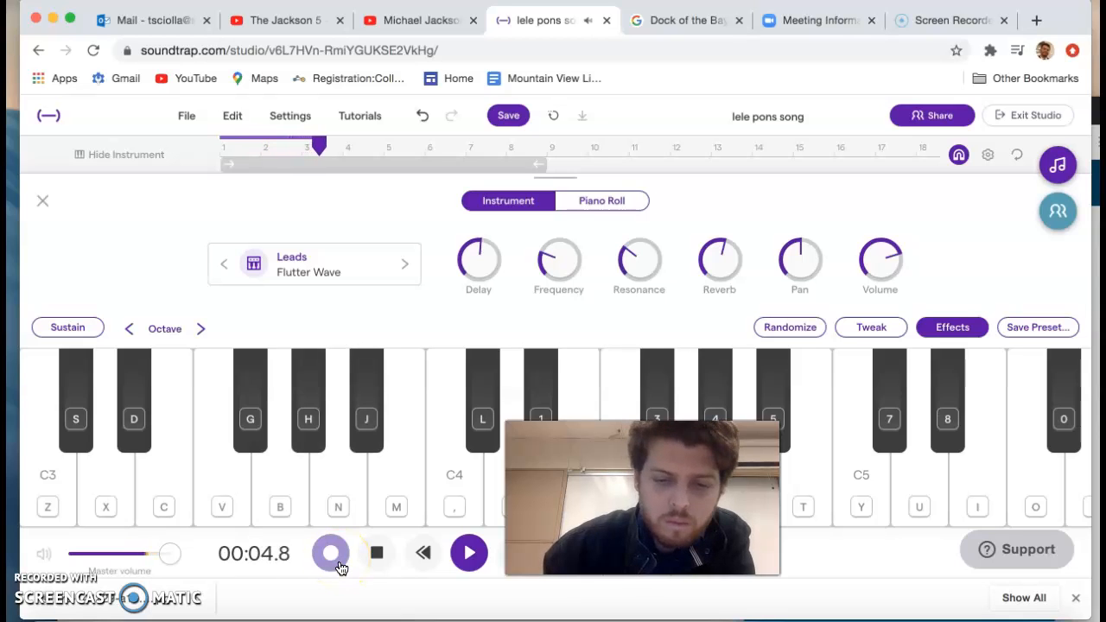
key(j)
key(comma)
key(comma)
key(j)
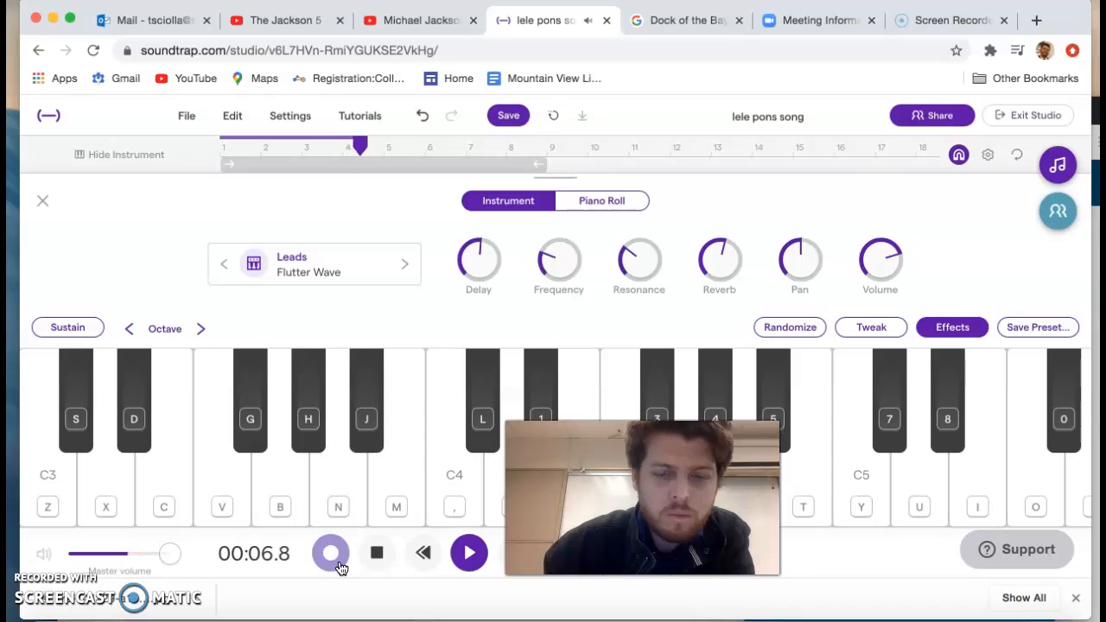
key(j)
key(h)
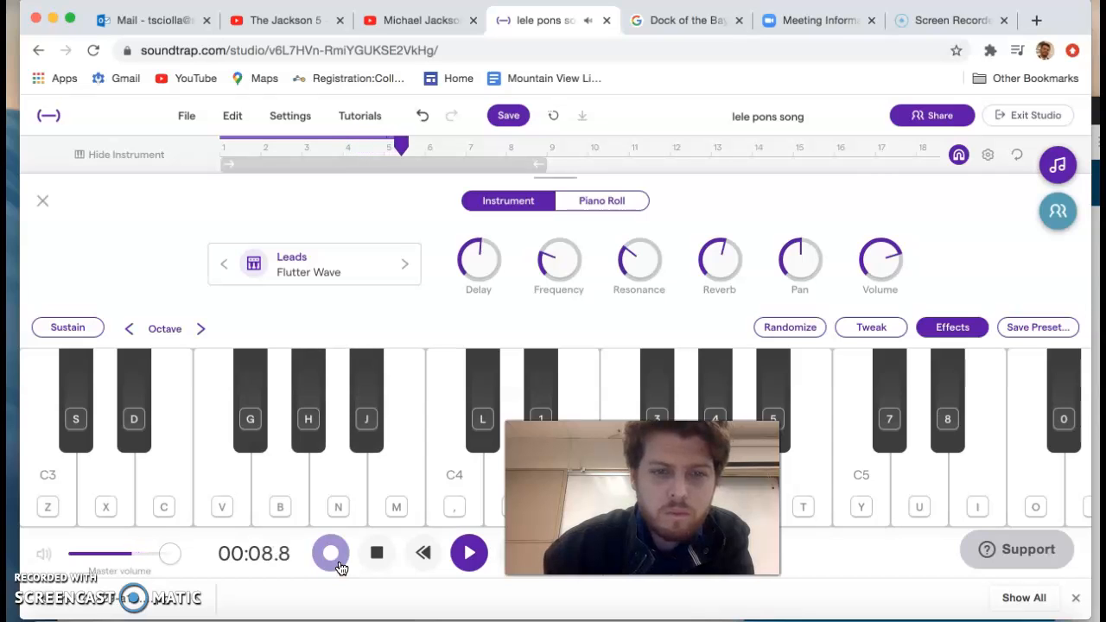
key(comma)
key(h)
key(j)
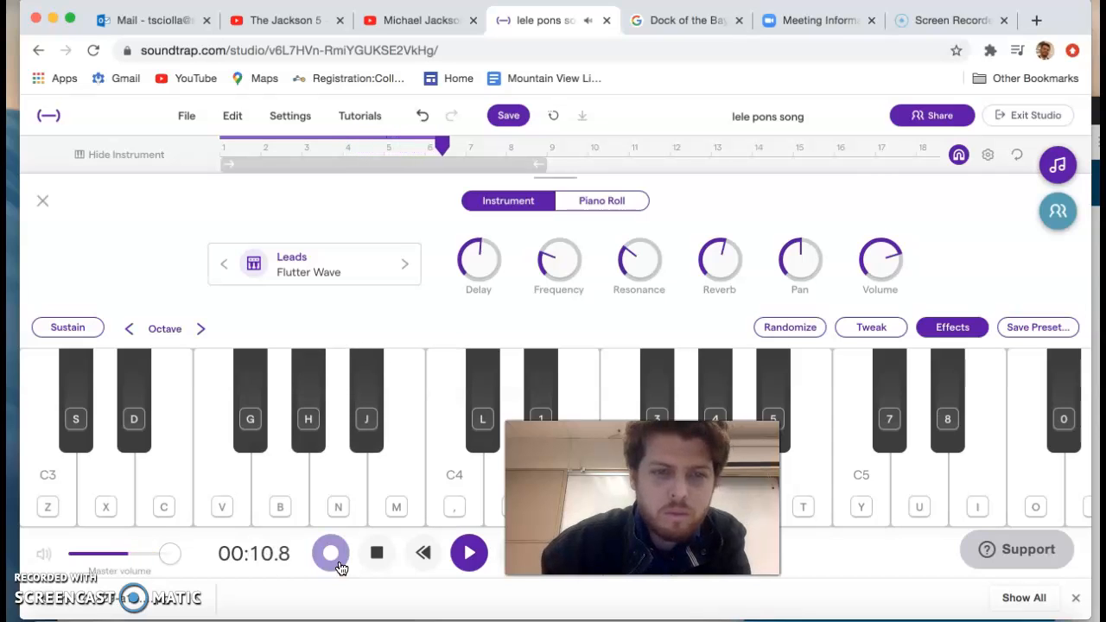
key(j)
key(j)
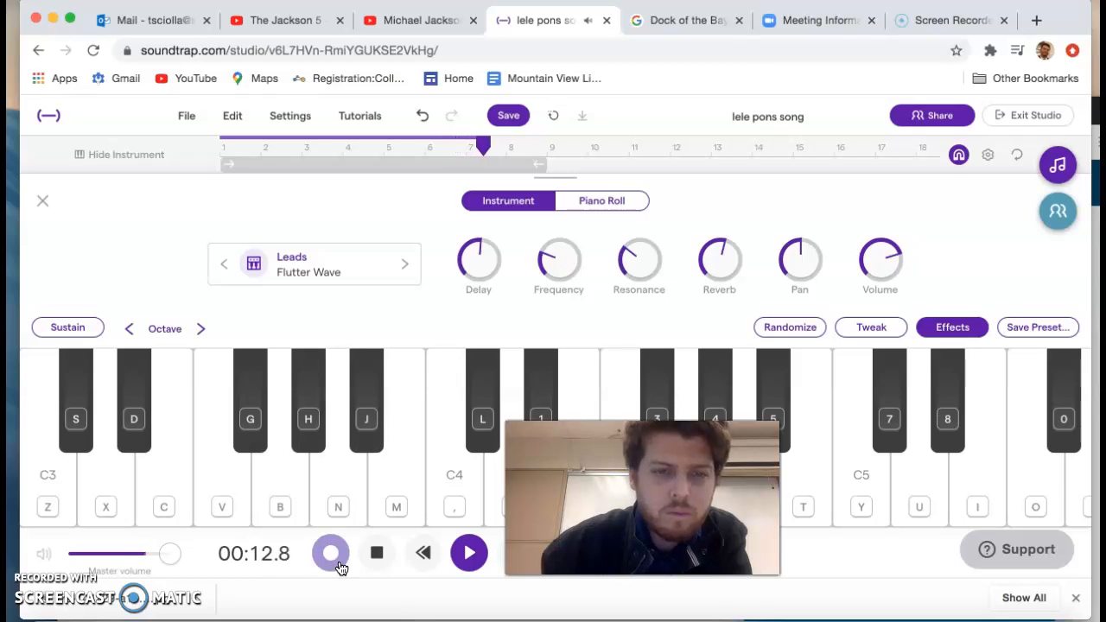
key(comma)
key(j)
key(h)
key(j)
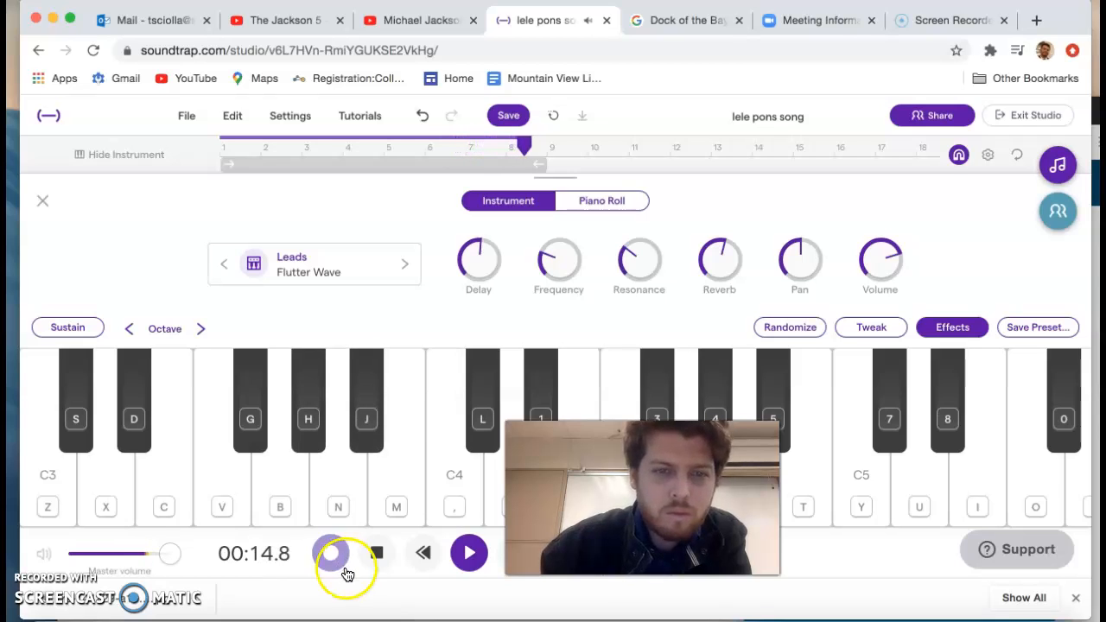
key(comma)
key(j)
key(h)
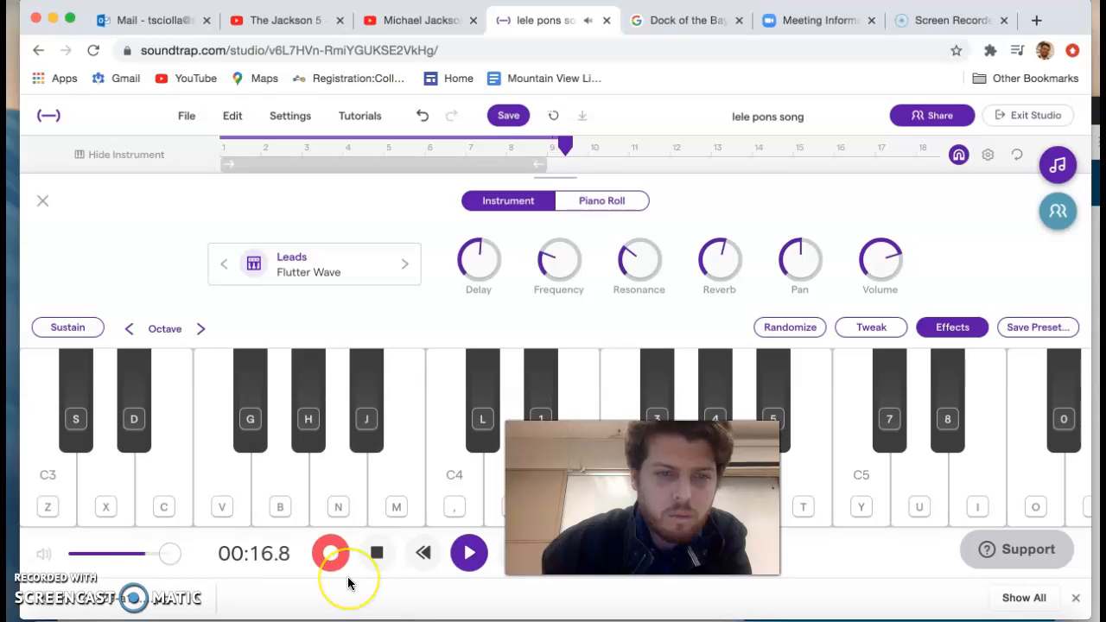
key(j)
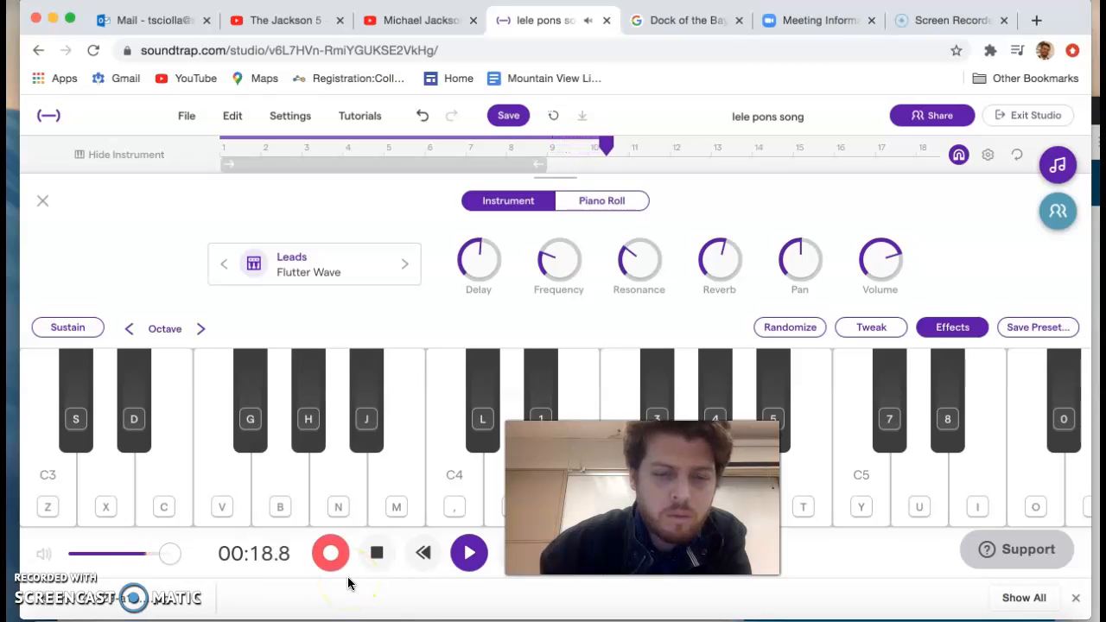
key(j)
key(b)
key(h)
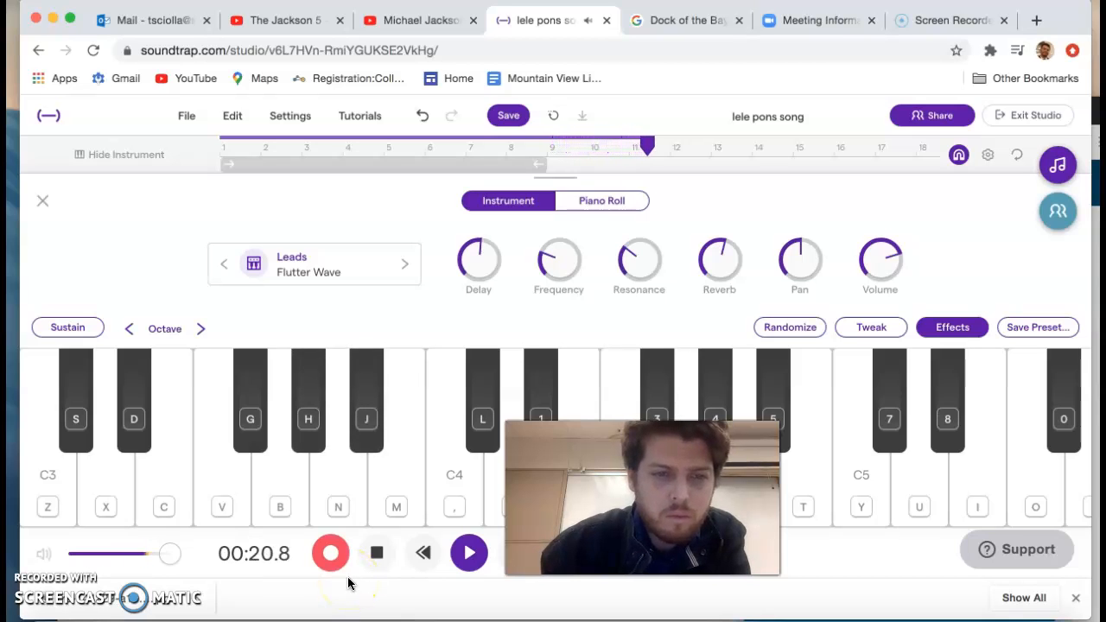
key(h)
key(b)
key(j)
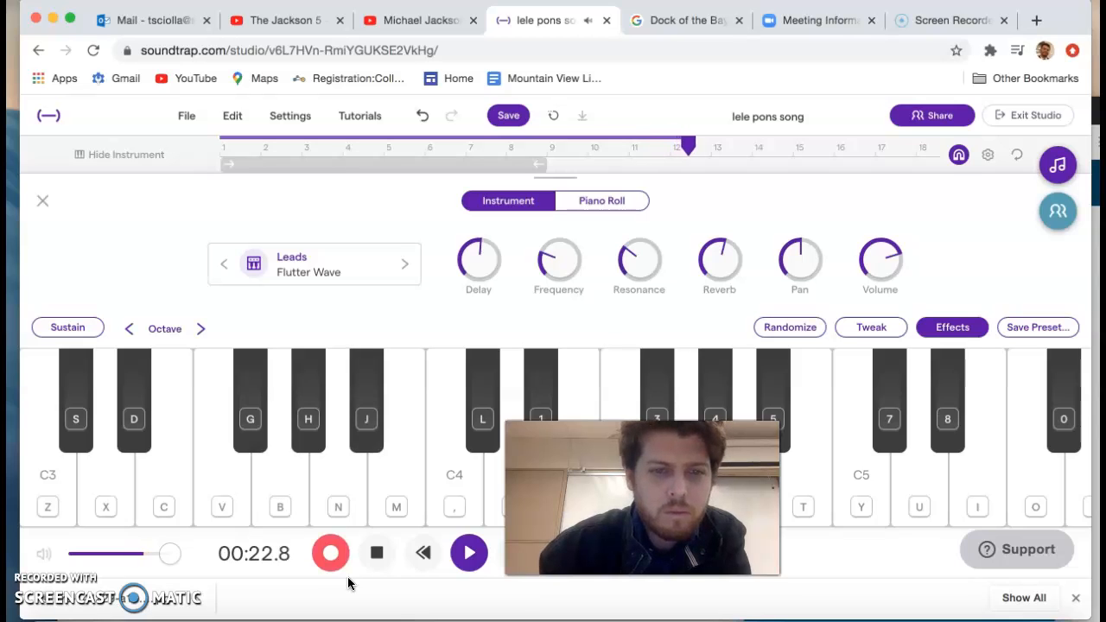
key(j)
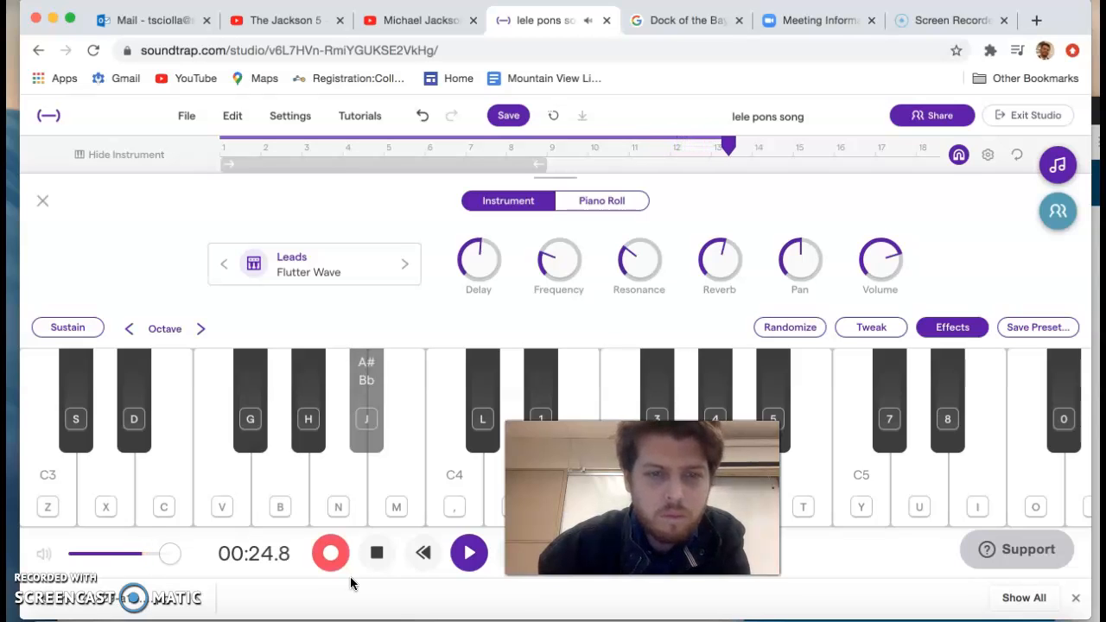
key(h)
click(345, 577)
key(j)
key(b)
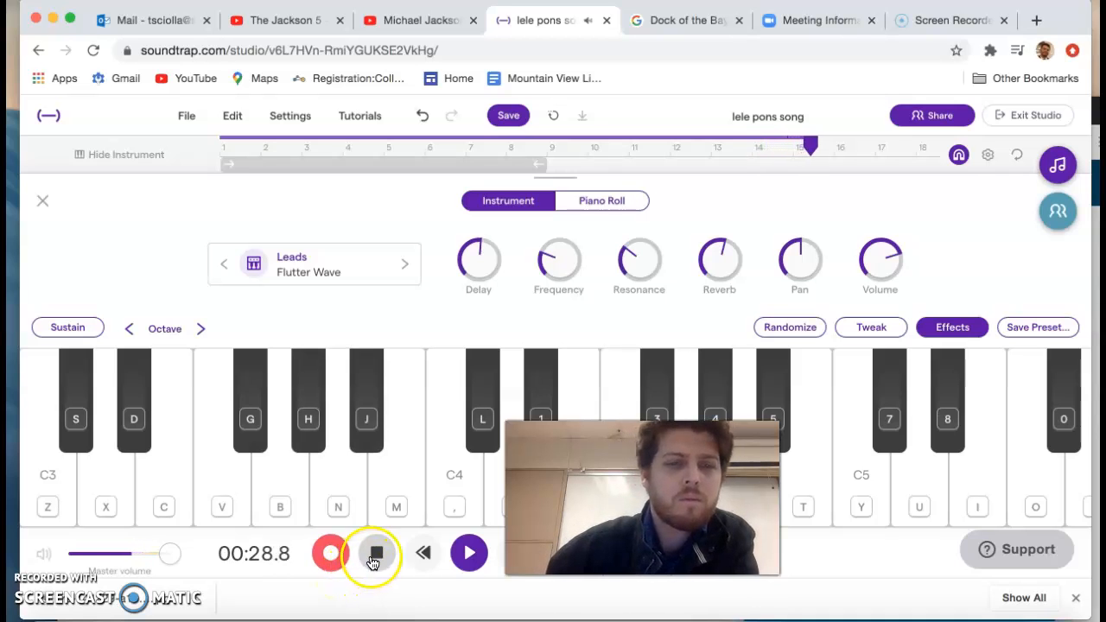
click(373, 557)
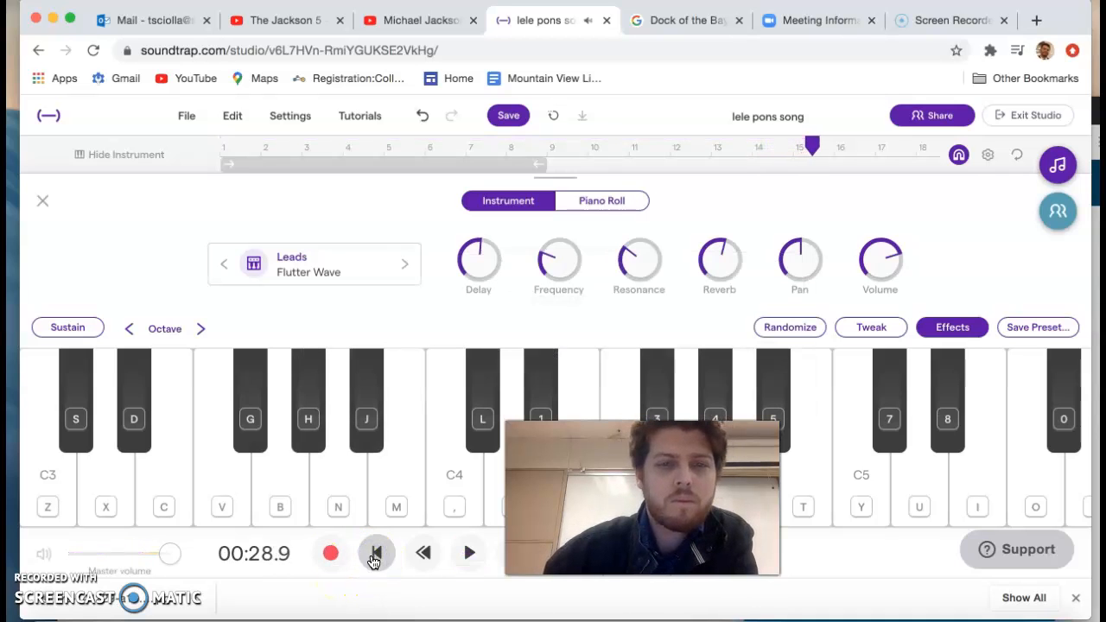
click(42, 201)
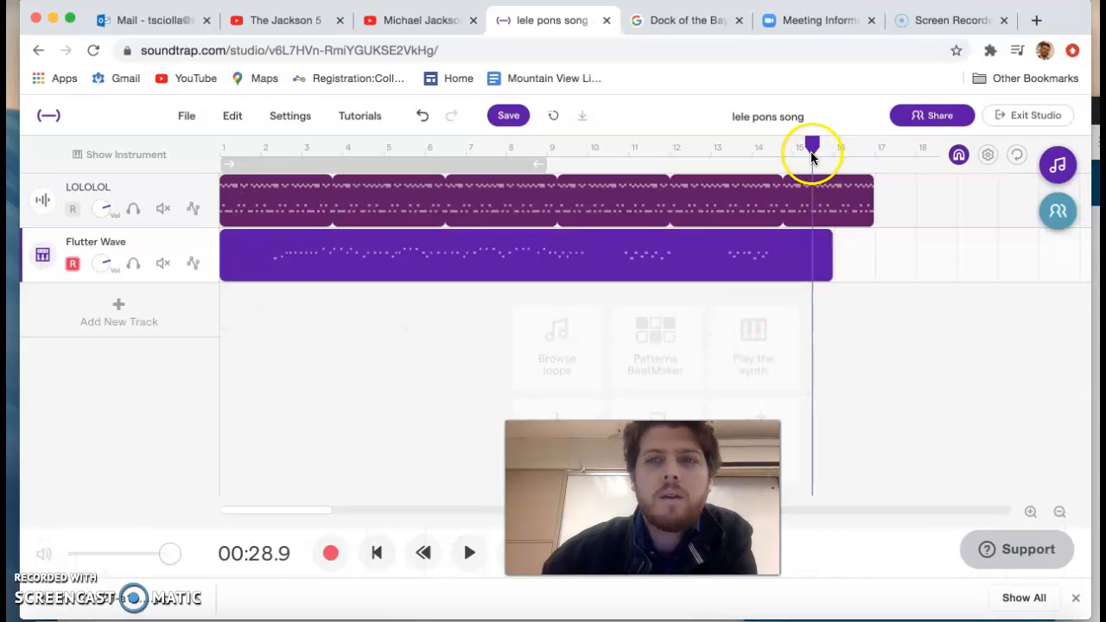
Step: Play the recorded Flutter Wave melody with the loop from the start to about bar 5
drag(813, 154, 128, 162)
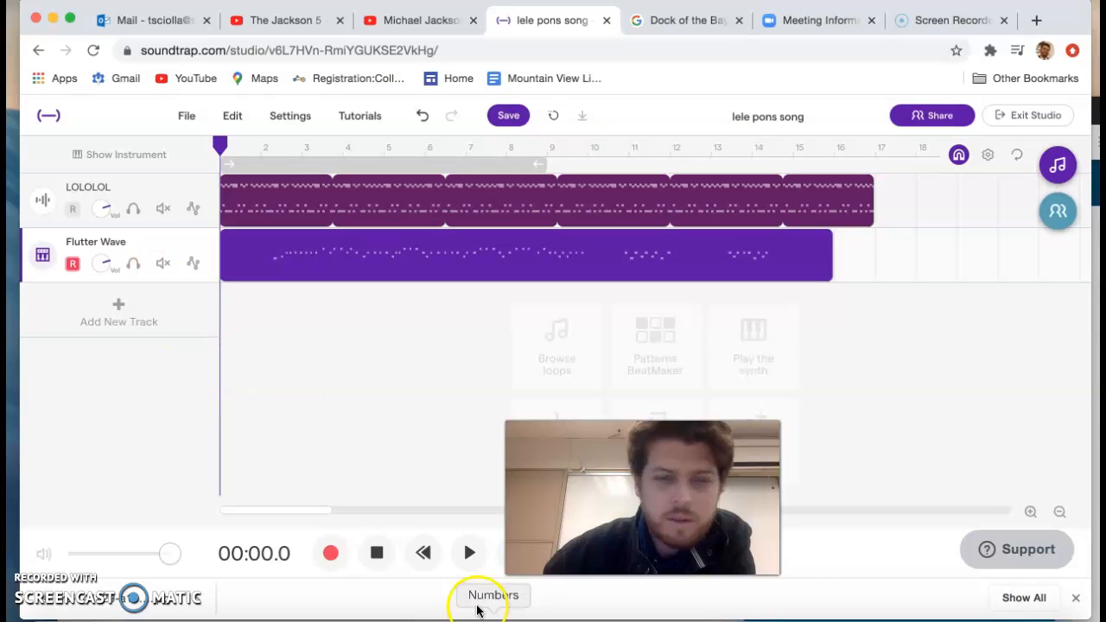
click(464, 553)
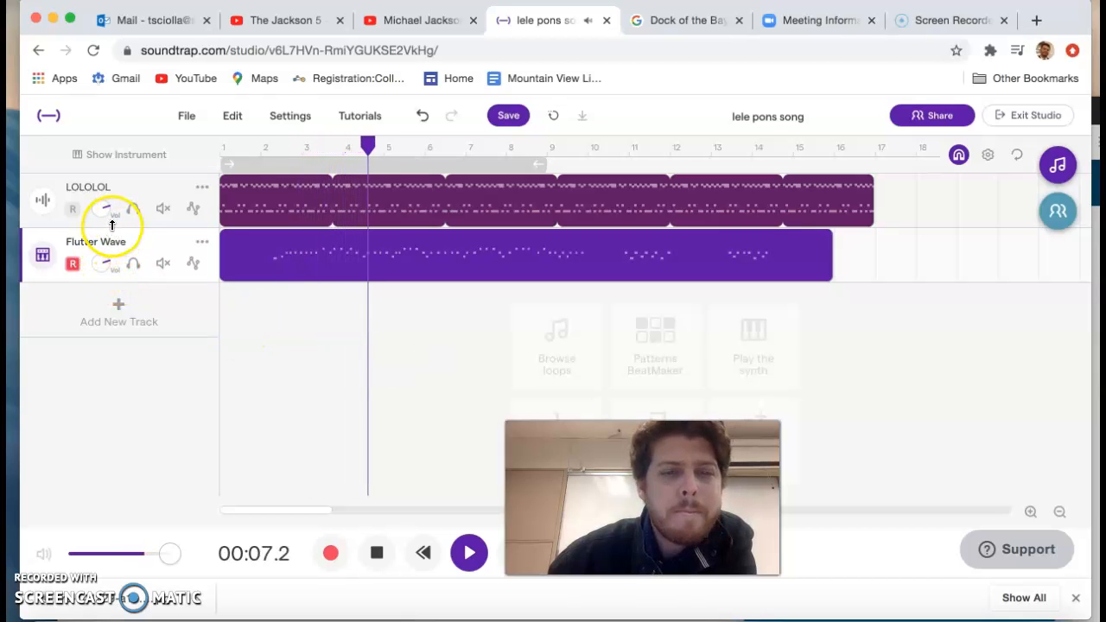
click(377, 553)
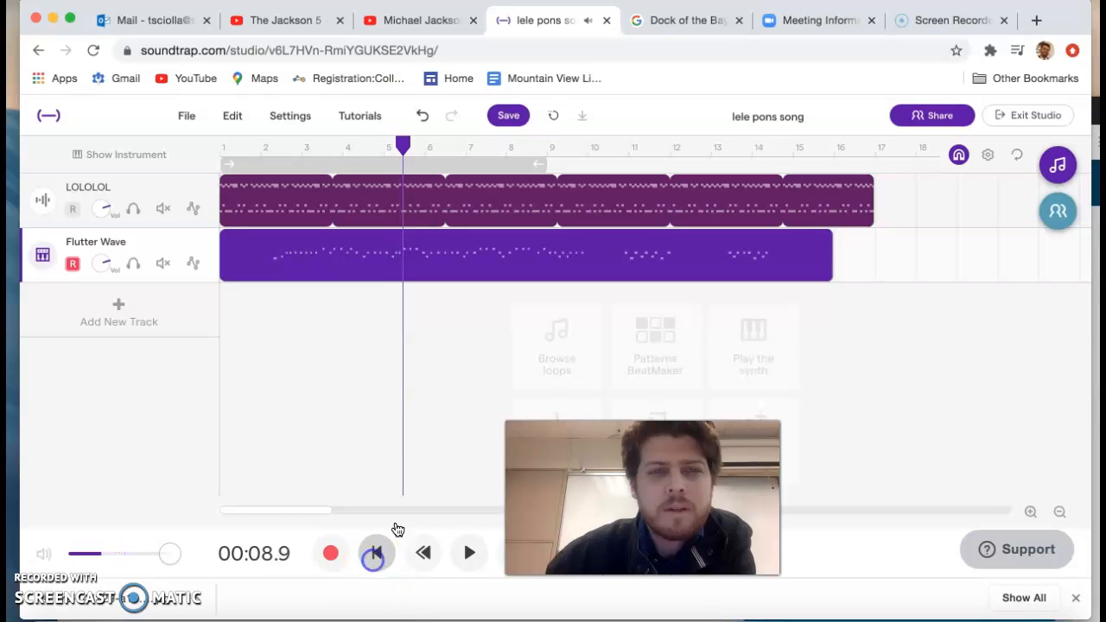
Step: Lower the LOLOLOL track's volume to about the middle and raise the Flutter Wave track's volume
mouse_move(548, 254)
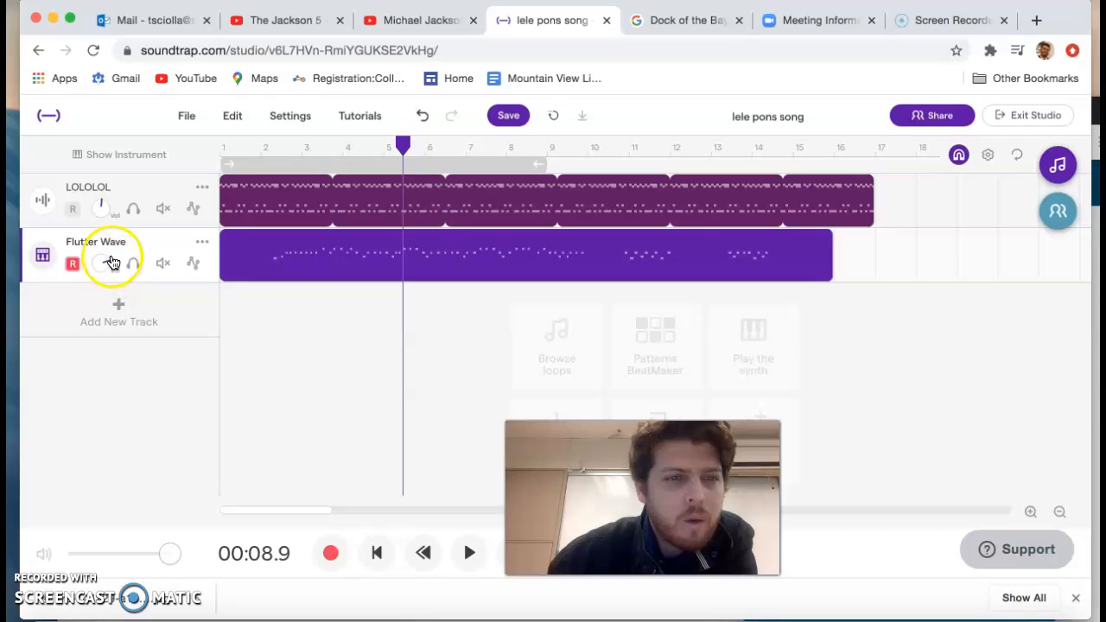
mouse_move(109, 260)
mouse_down()
mouse_move(112, 280)
mouse_move(106, 268)
mouse_up()
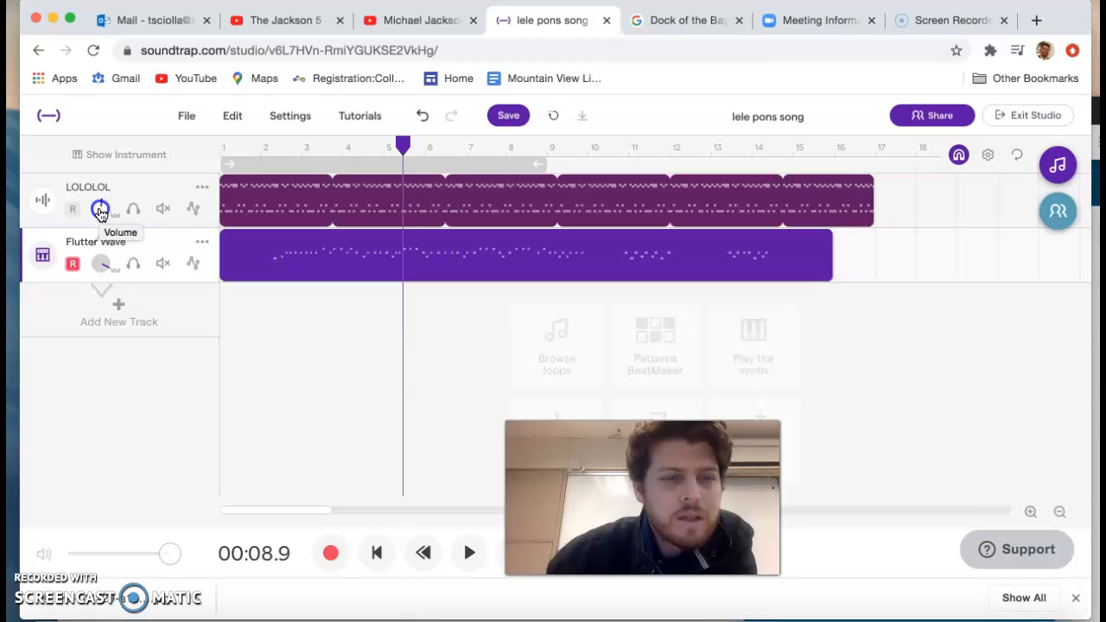
Step: Play the rebalanced song from the start to about bar 15 and return the playhead to the start
click(376, 553)
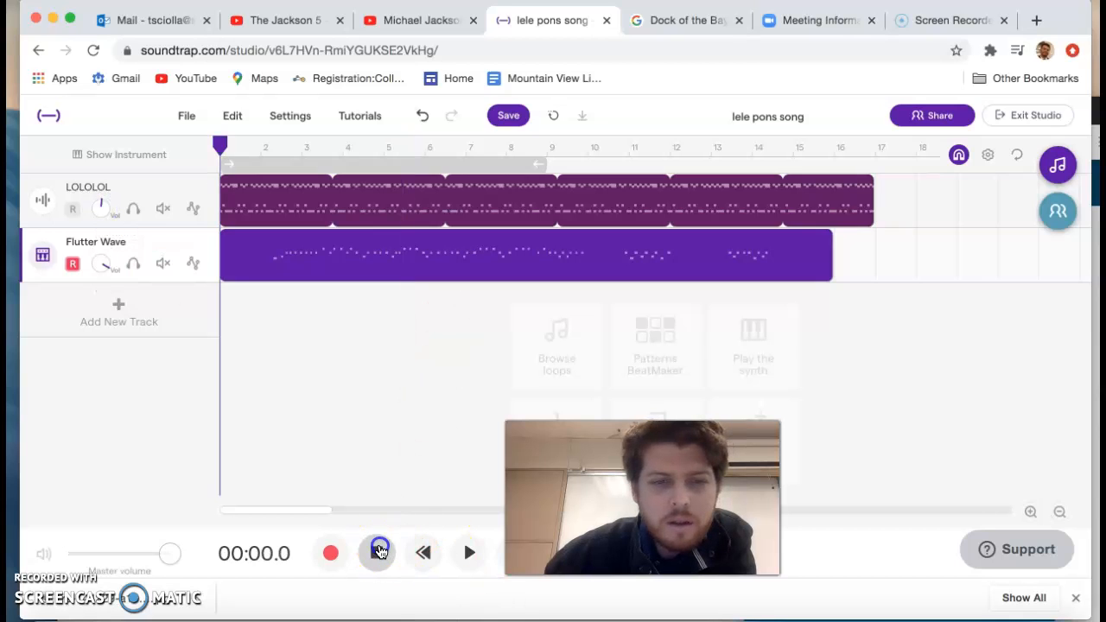
click(470, 557)
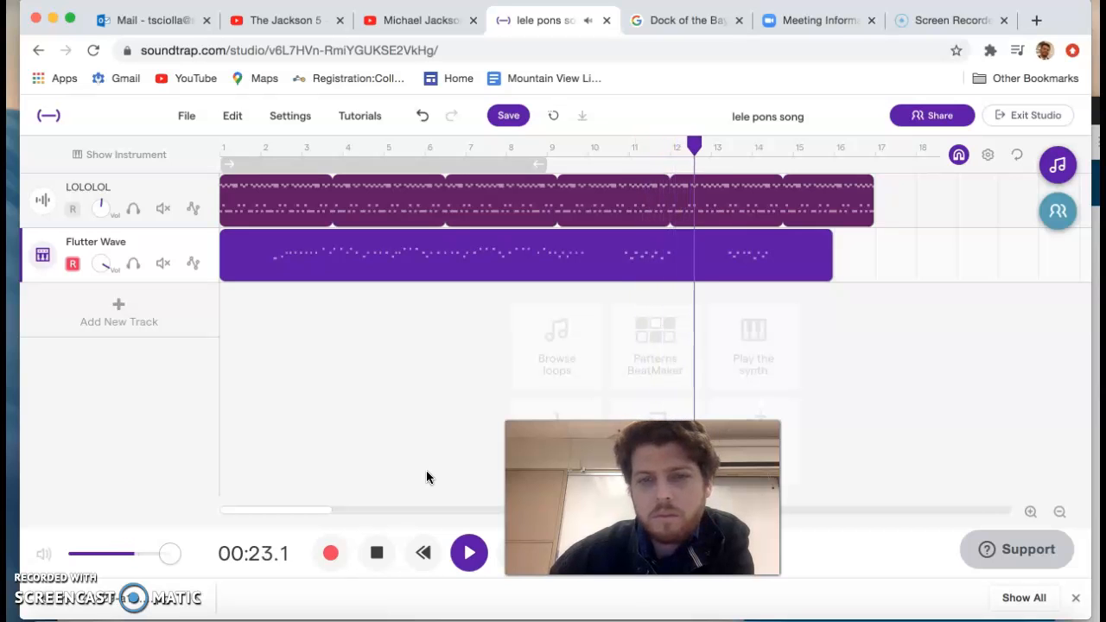
click(374, 558)
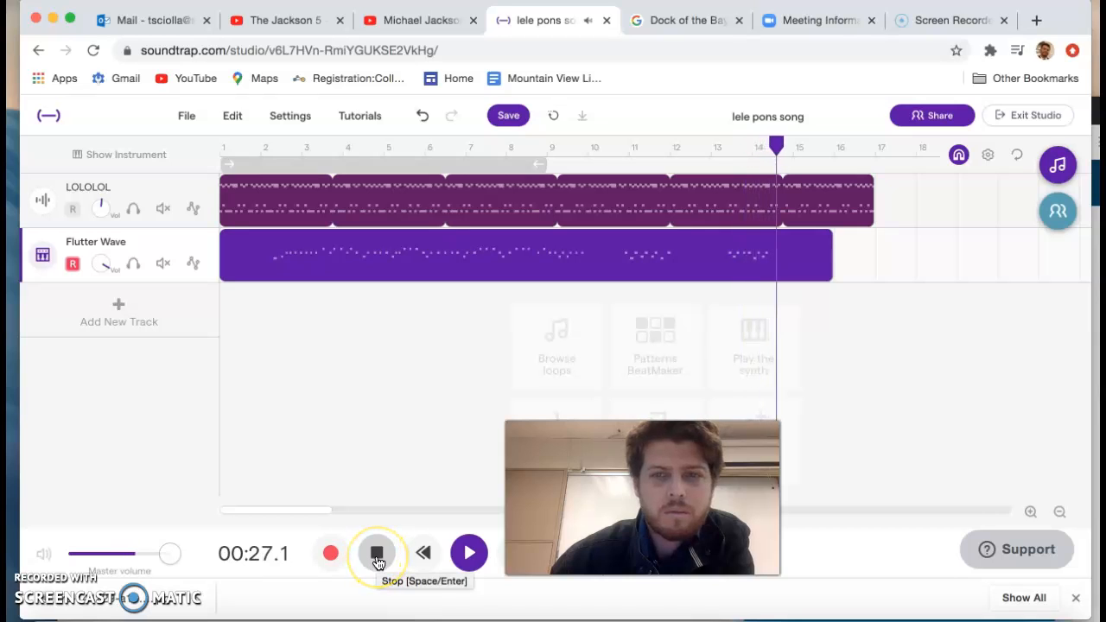
click(378, 560)
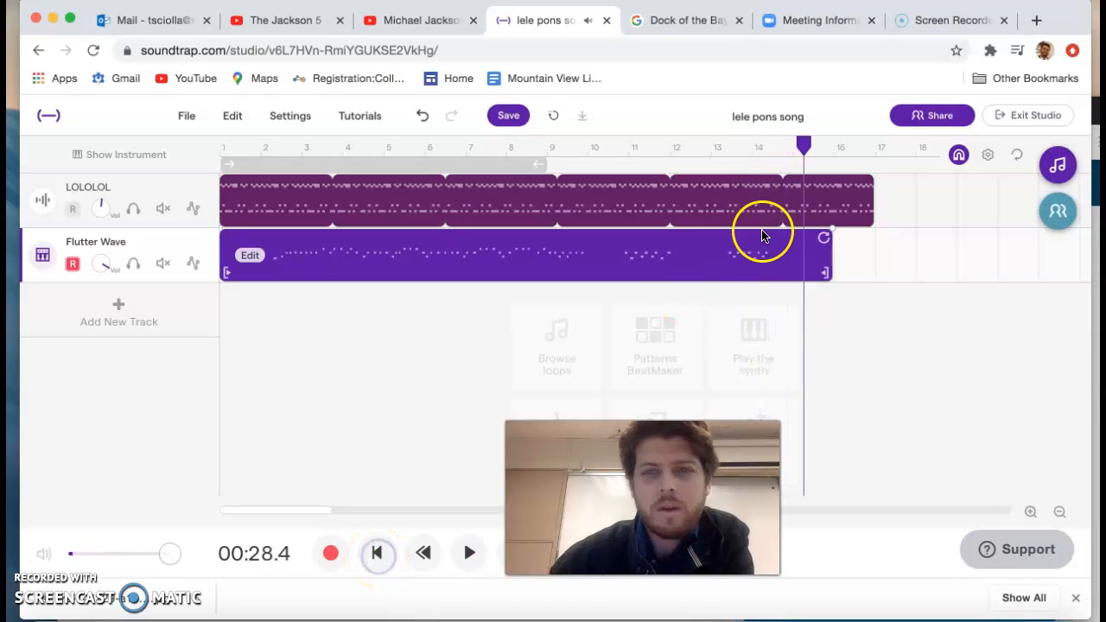
drag(803, 153, 200, 159)
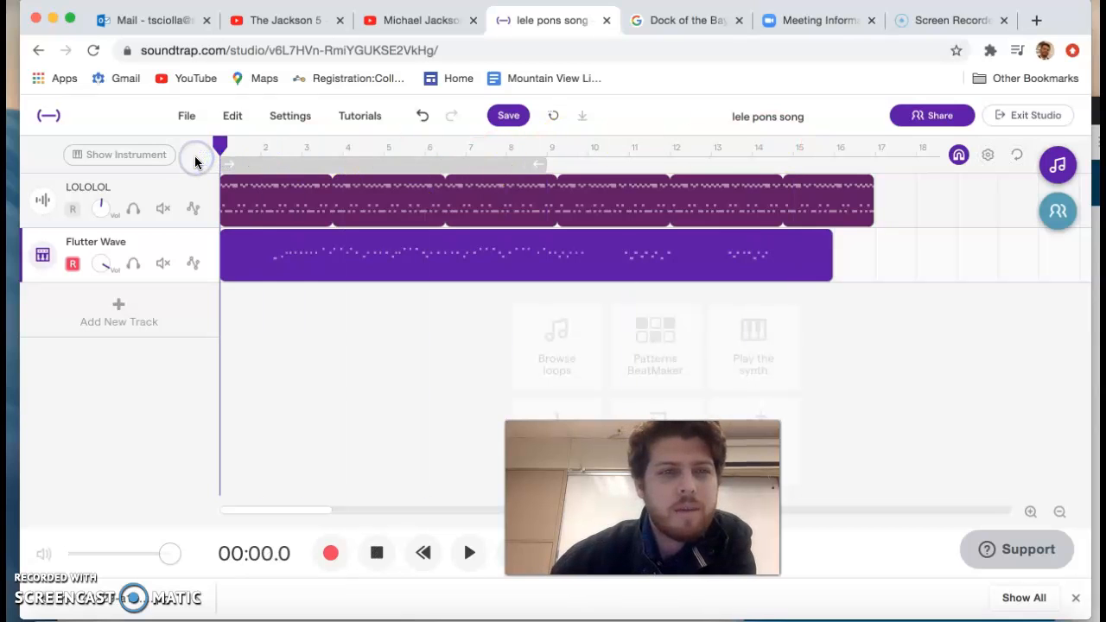